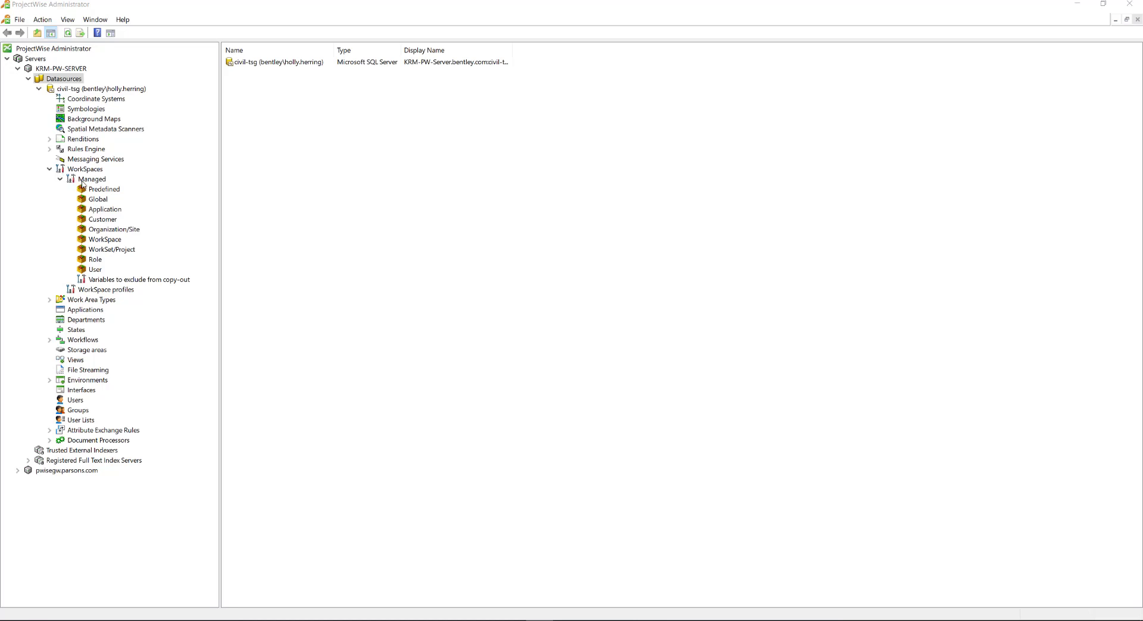
Start a managed configuration import that brings MicroStation configuration files into ProjectWise Configuration Settings Blocks
right_click(99, 180)
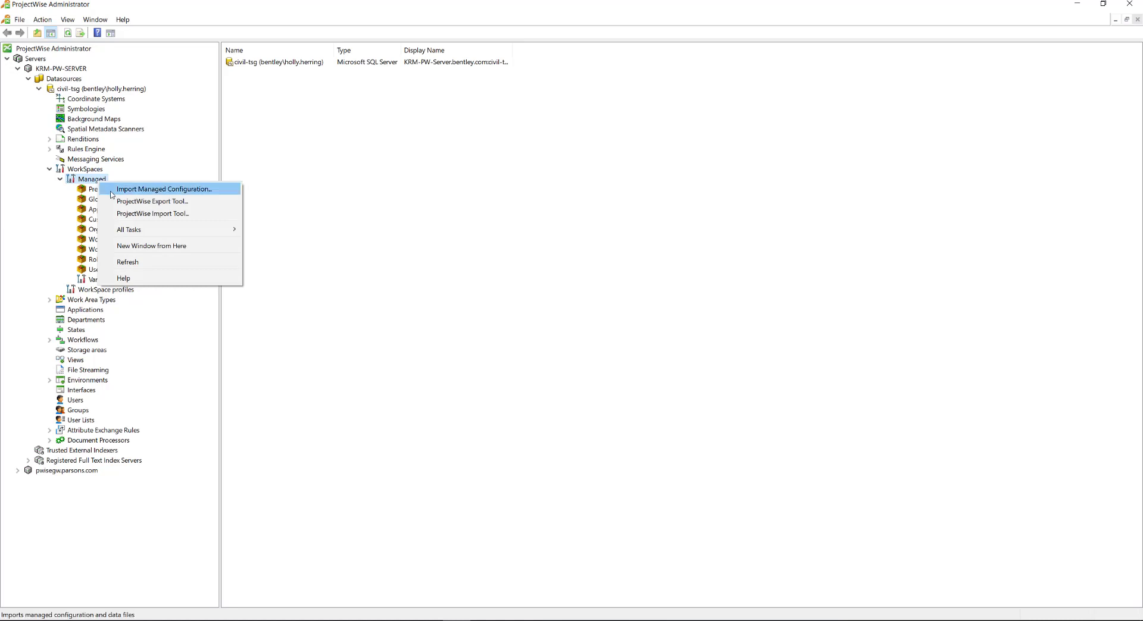
key(Escape)
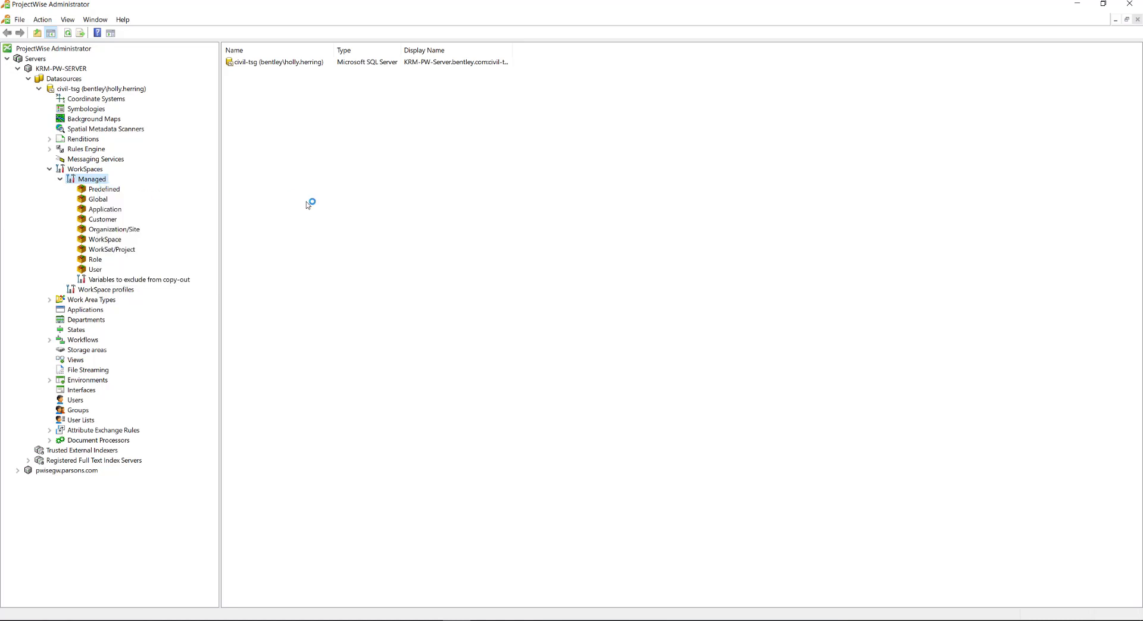
click(245, 331)
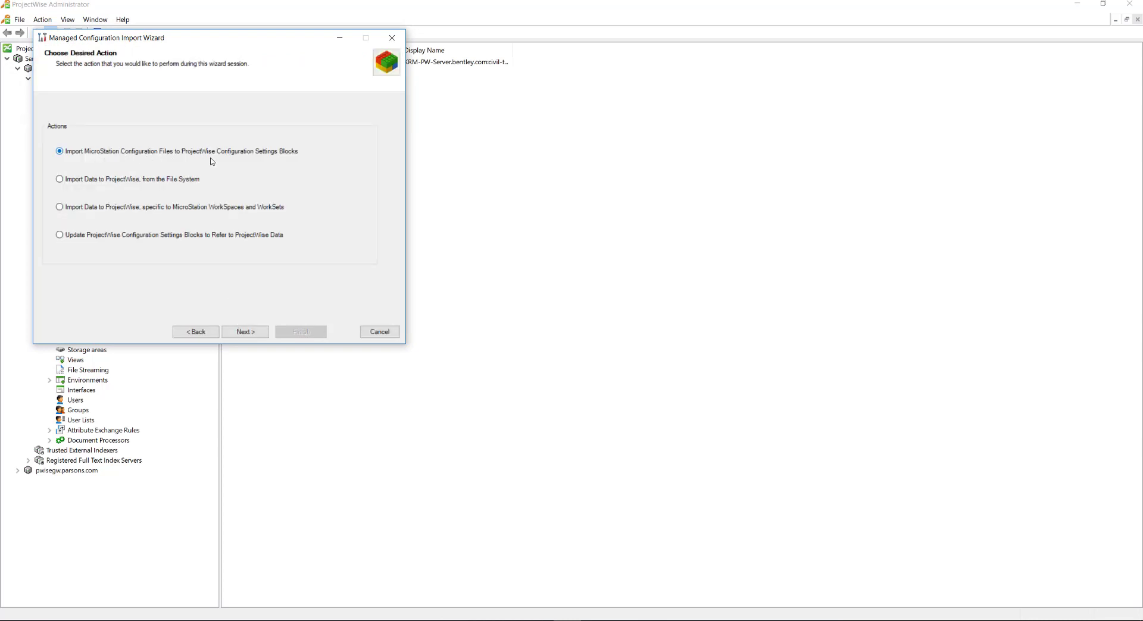
click(244, 331)
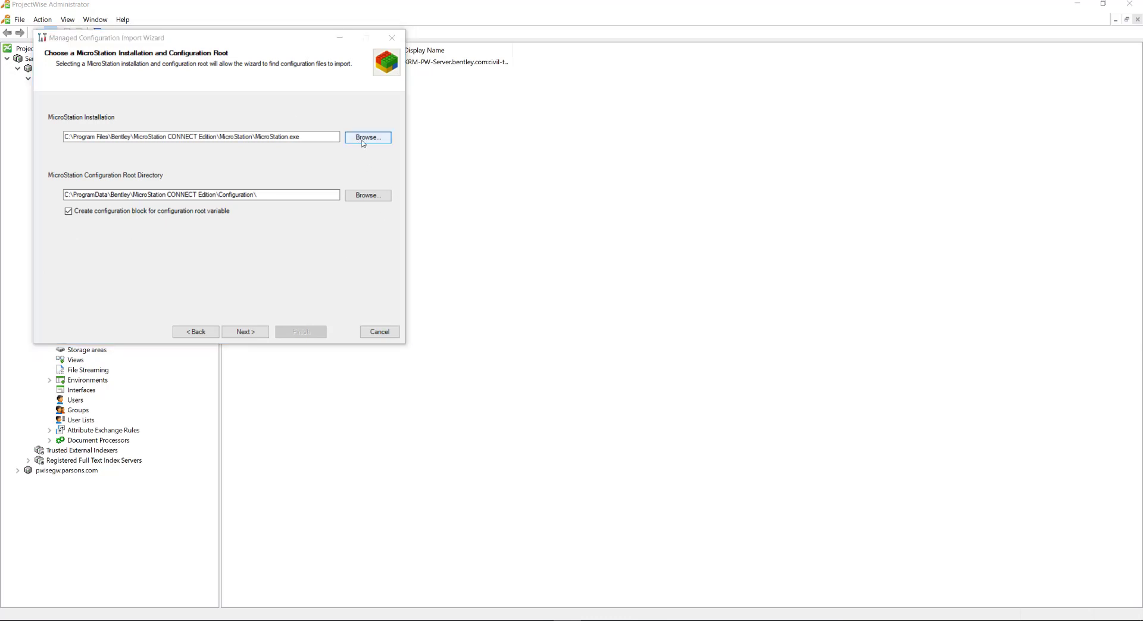
Set the MicroStation installation to OpenRoadsDesigner.exe from the Bentley\OpenRoads Designer CONNECT Edition folder in C:\Program Files
click(369, 138)
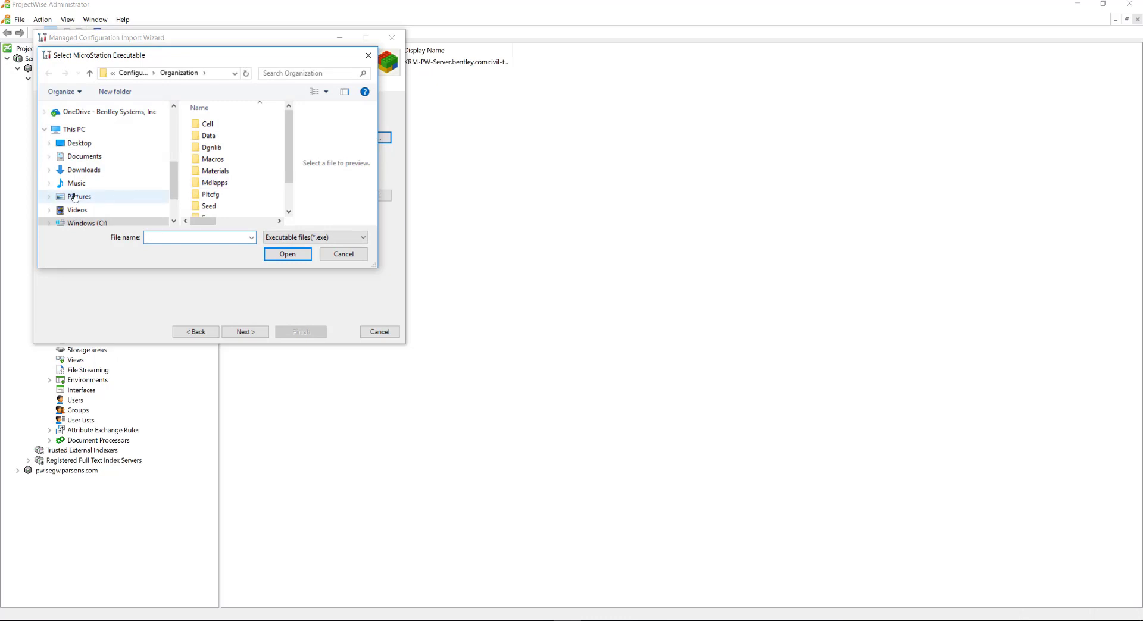
click(105, 224)
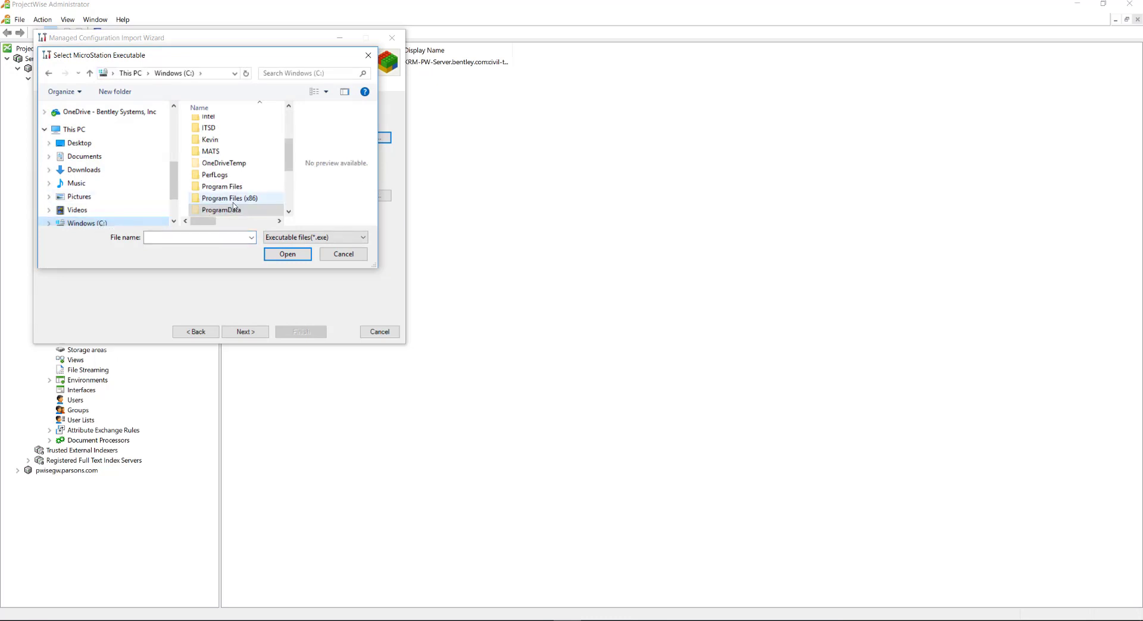
double_click(235, 187)
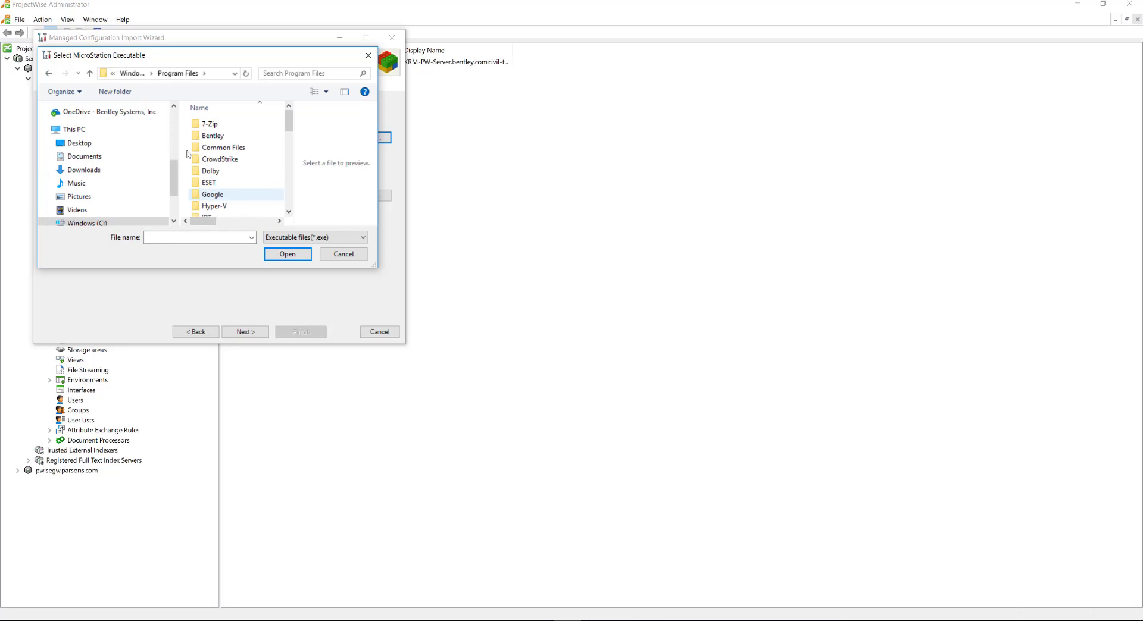
click(209, 136)
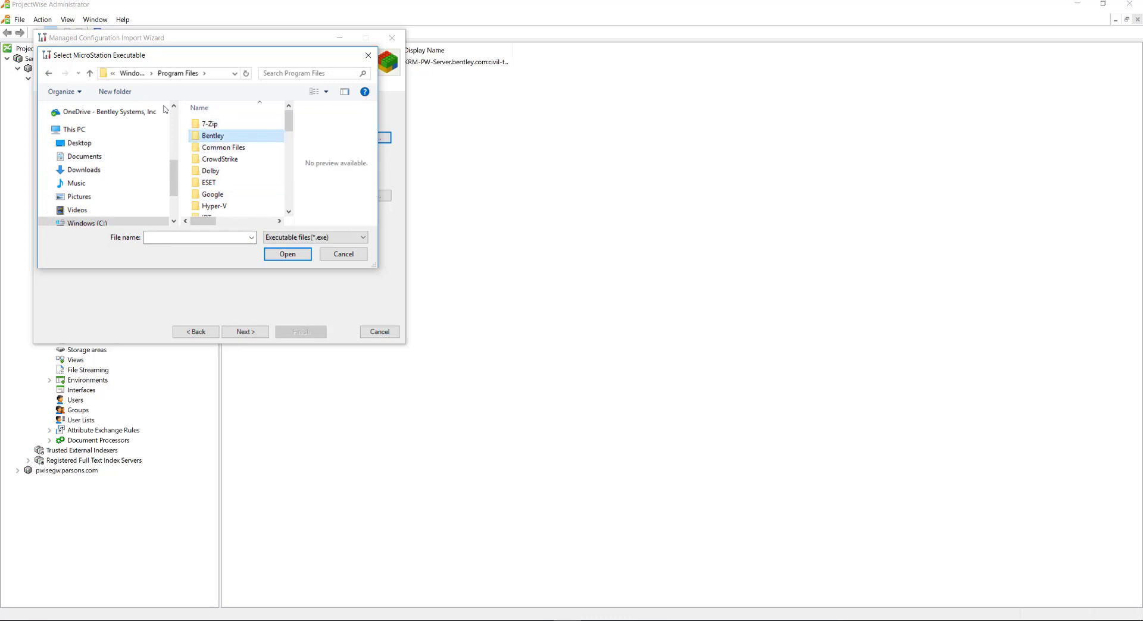
key(Return)
scroll(236, 176, down, 2)
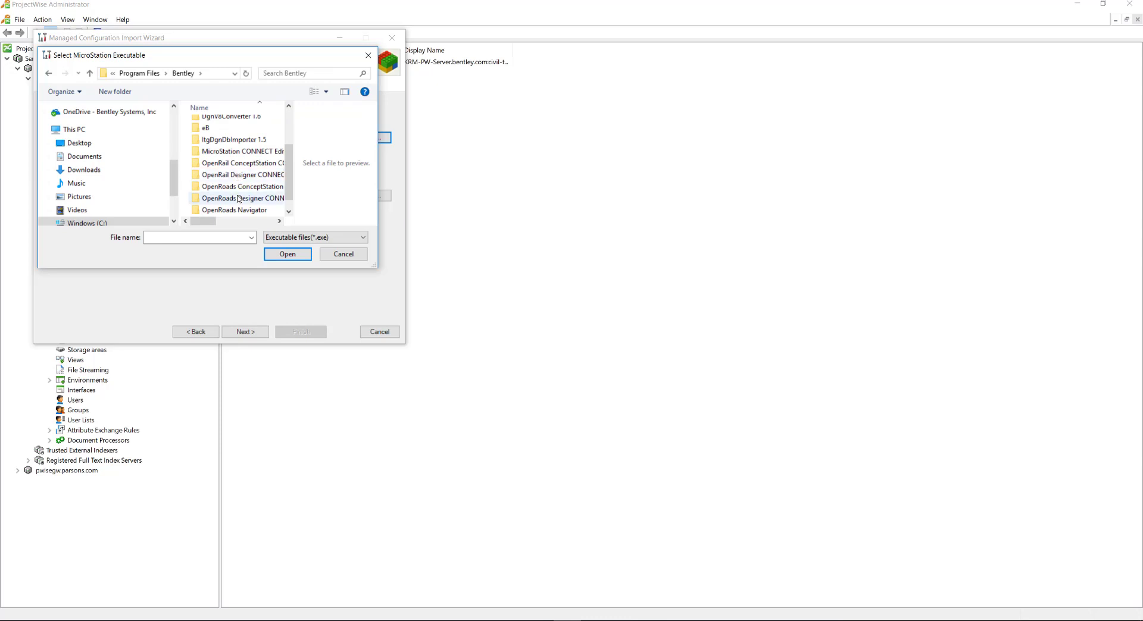
scroll(244, 206, down, 1)
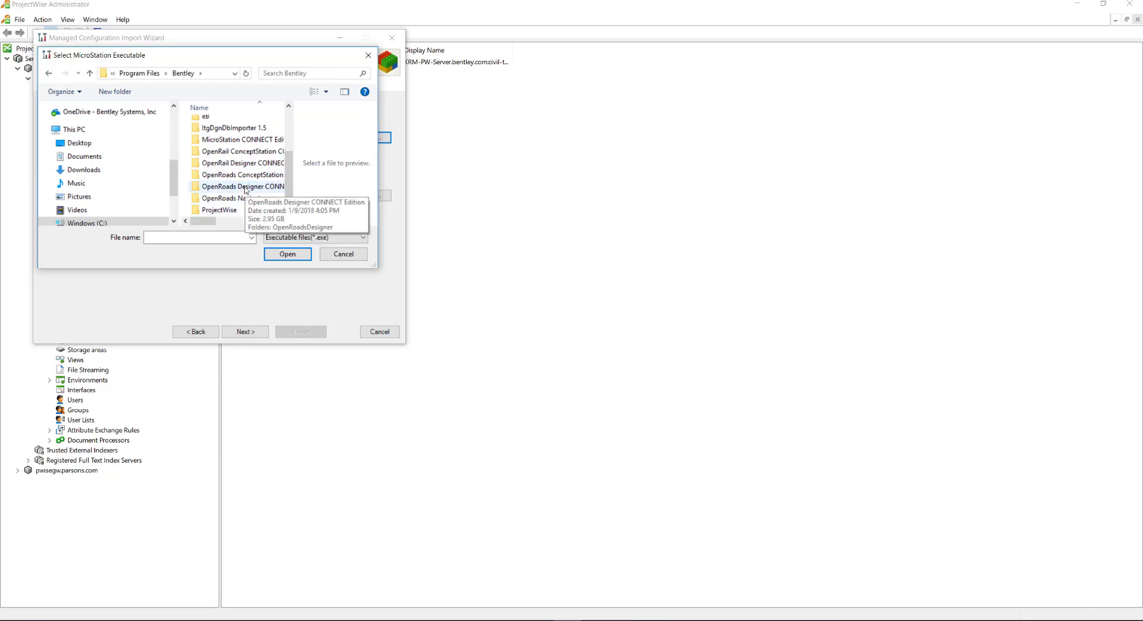
double_click(245, 188)
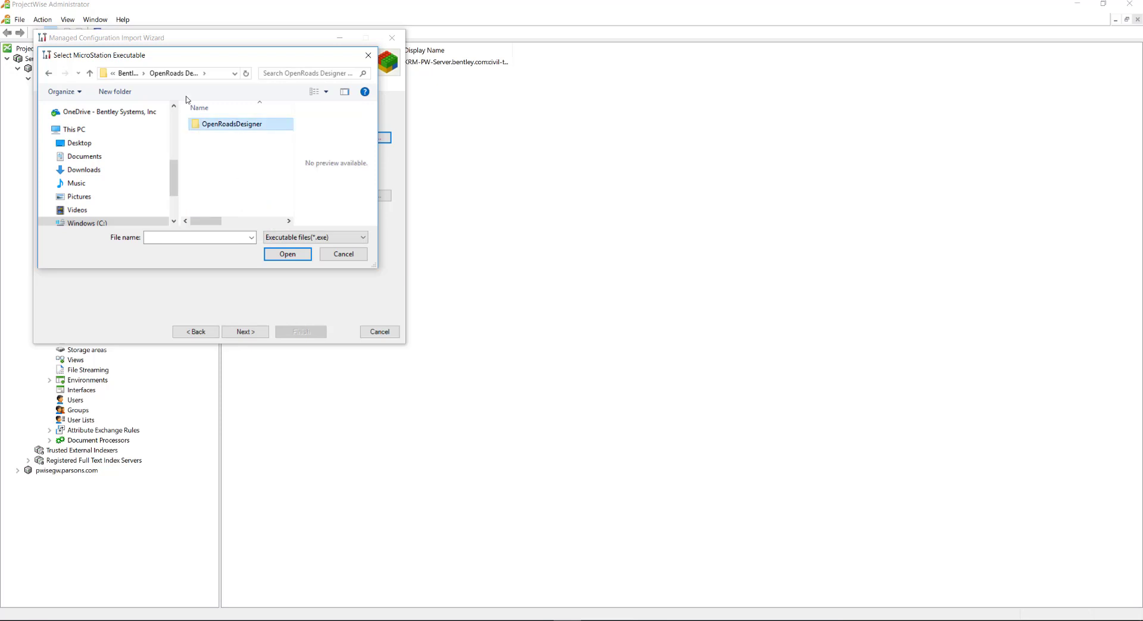
double_click(232, 124)
scroll(232, 154, down, 5)
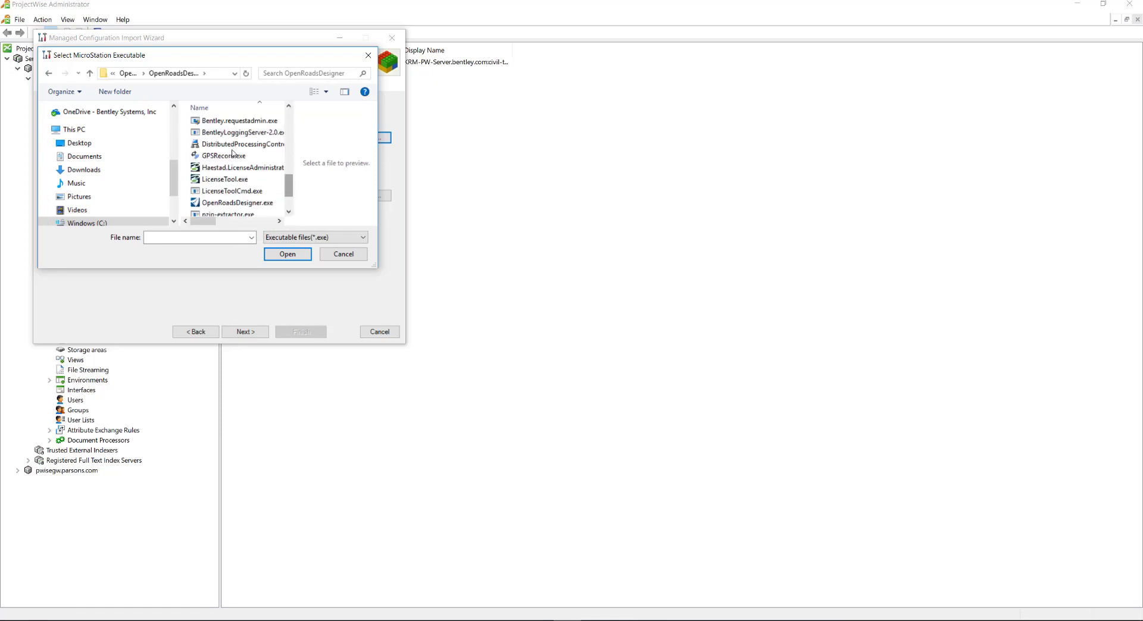
scroll(233, 154, down, 1)
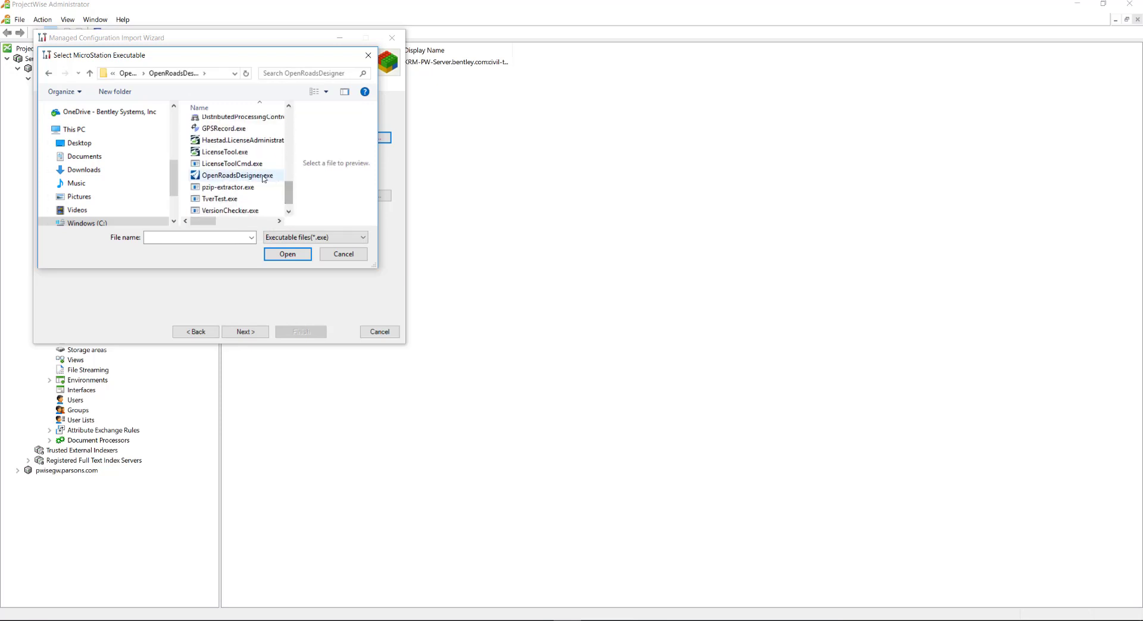
click(223, 175)
click(288, 254)
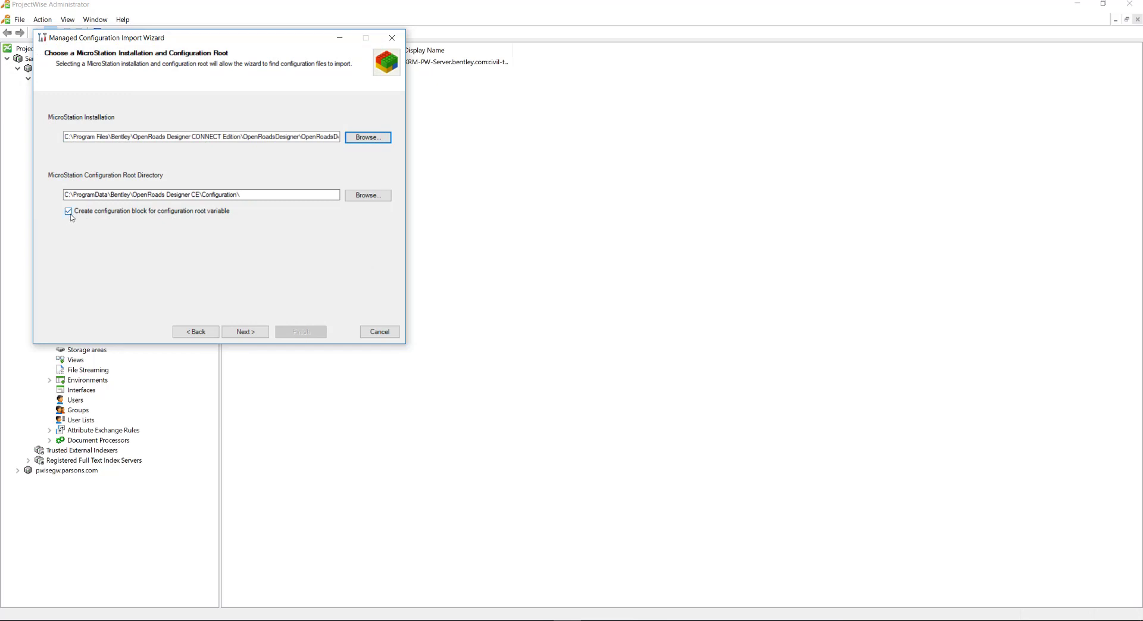
Set the configuration root directory to D:\OpenRoads Designer CE\Configuration and continue to the workspace configuration files
click(146, 195)
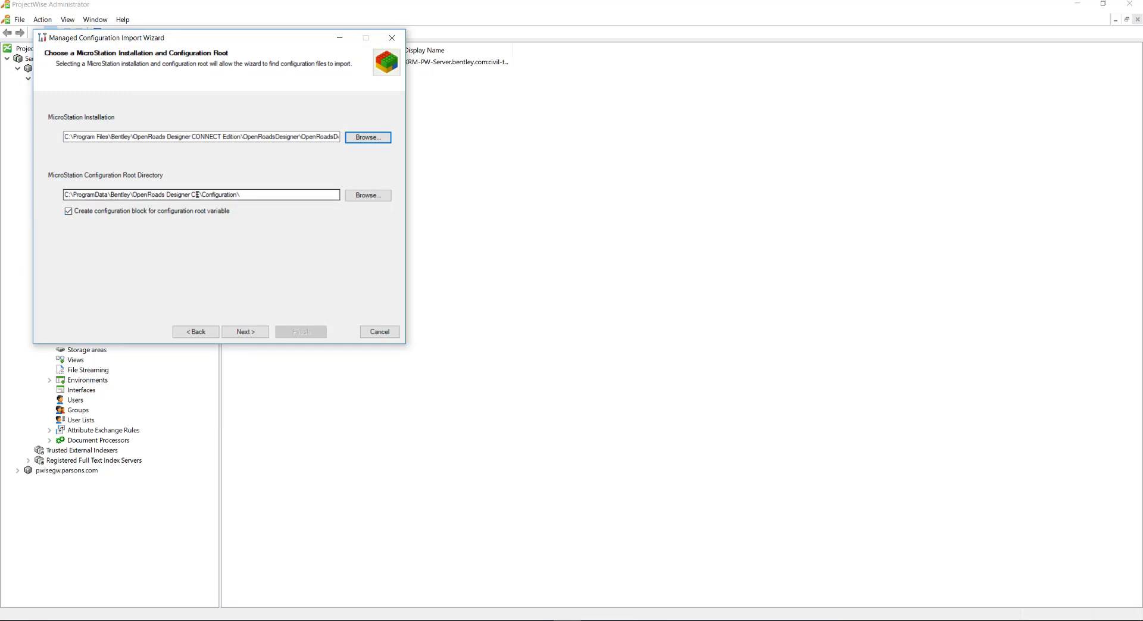
click(367, 196)
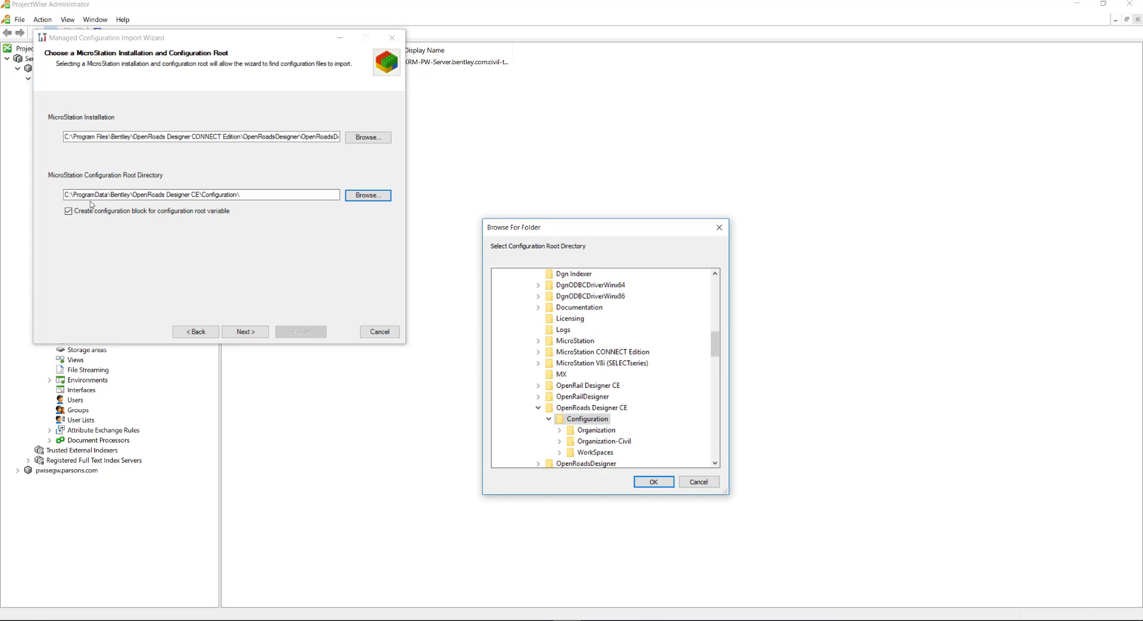
drag(511, 232, 438, 194)
drag(641, 307, 641, 238)
click(432, 303)
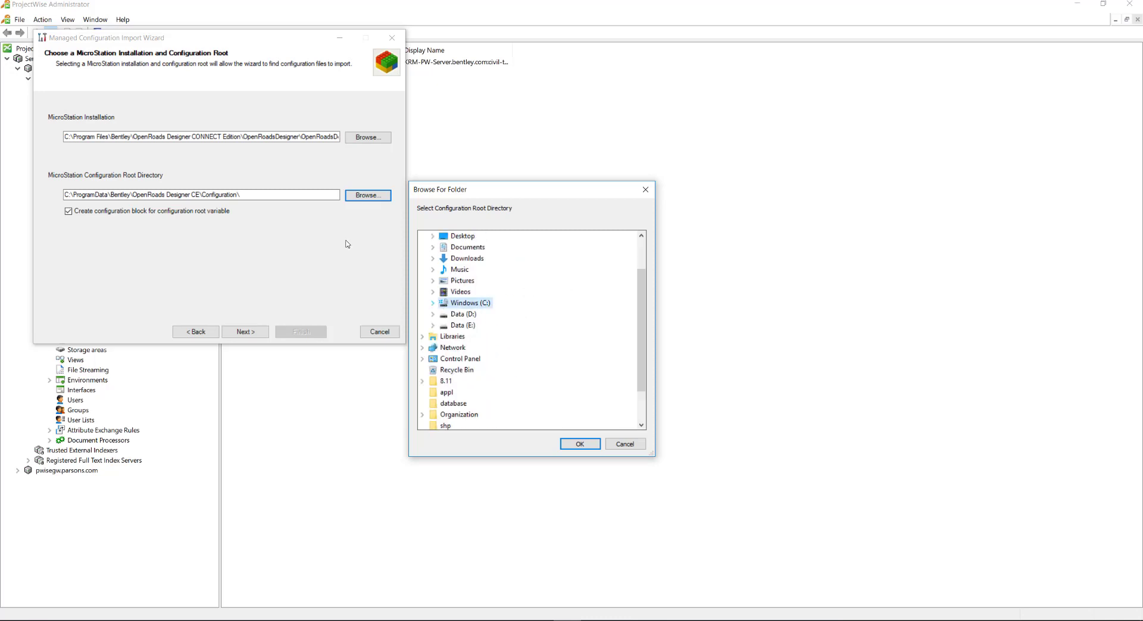
click(432, 314)
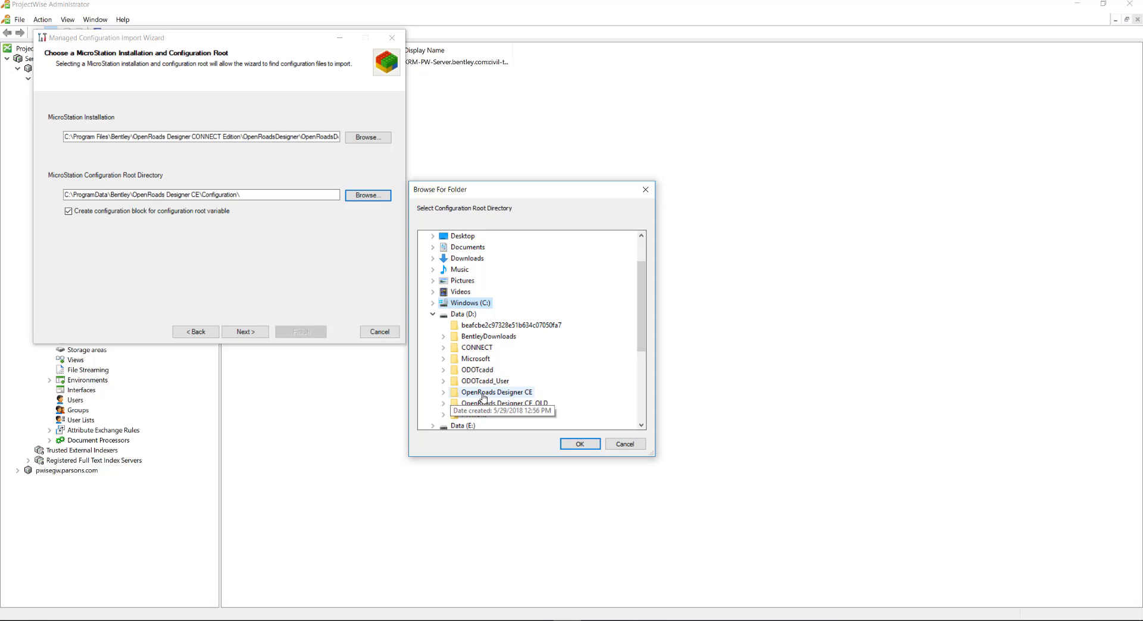
click(444, 392)
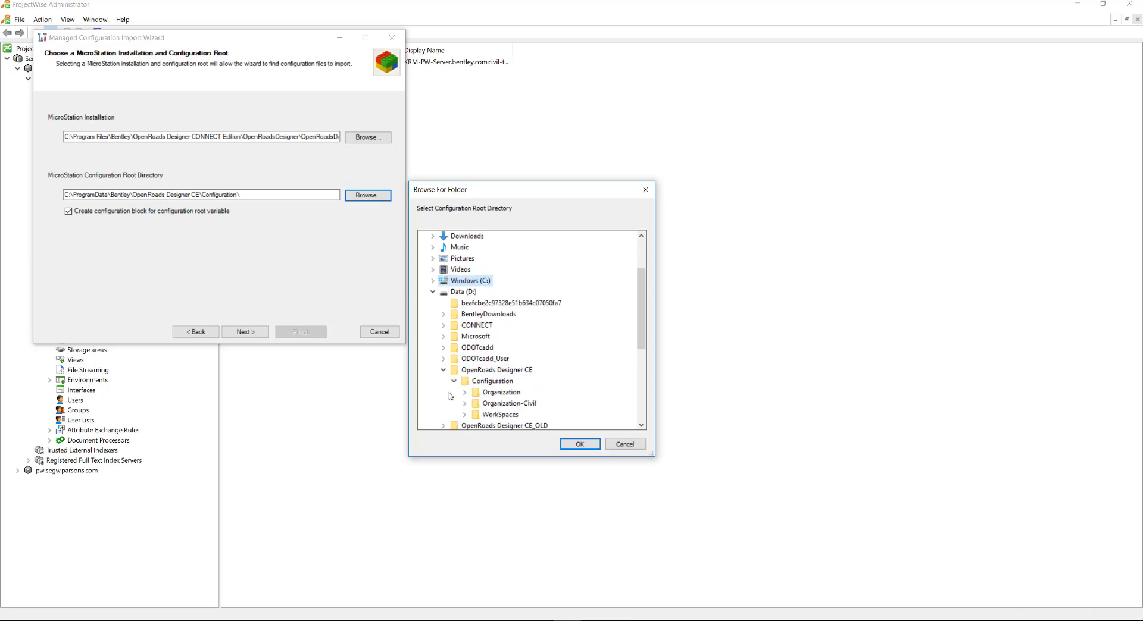
click(487, 384)
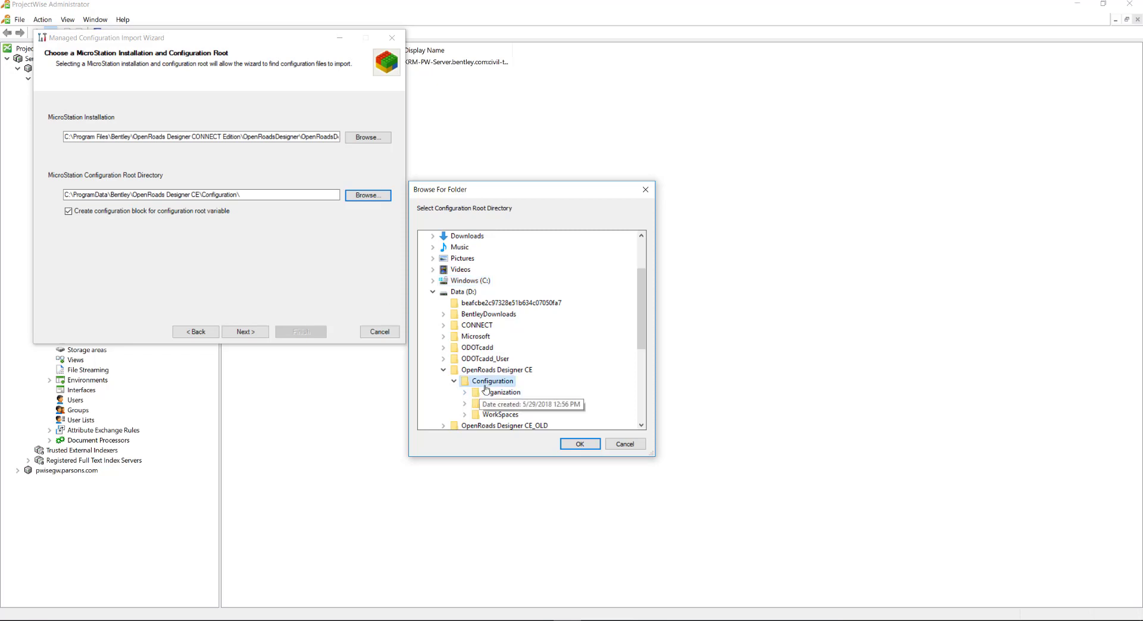
click(575, 443)
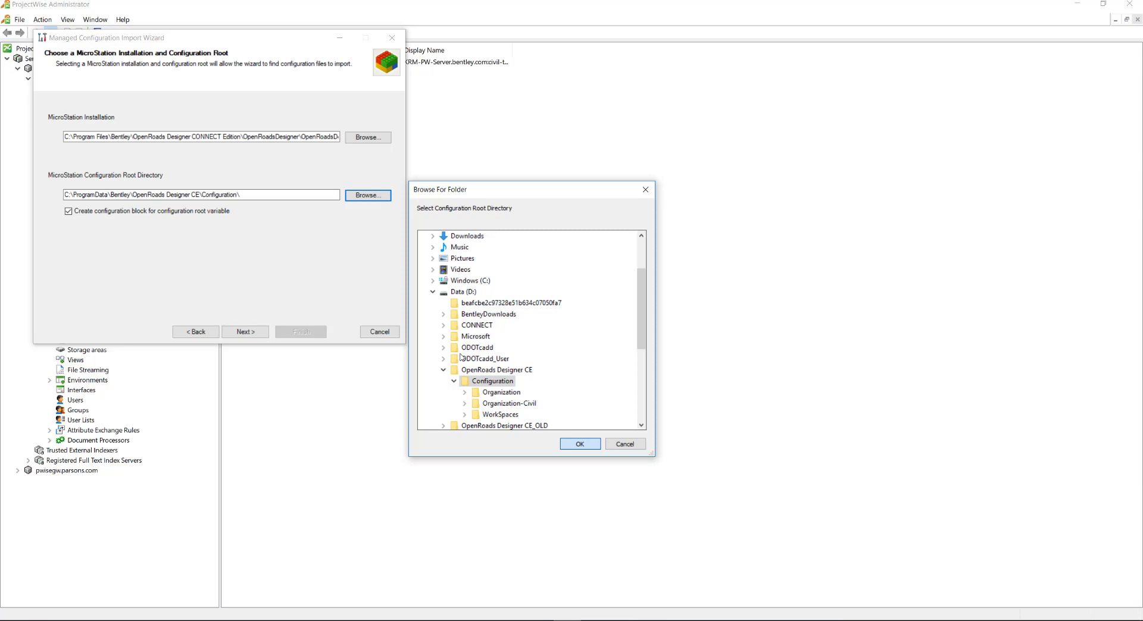
click(240, 334)
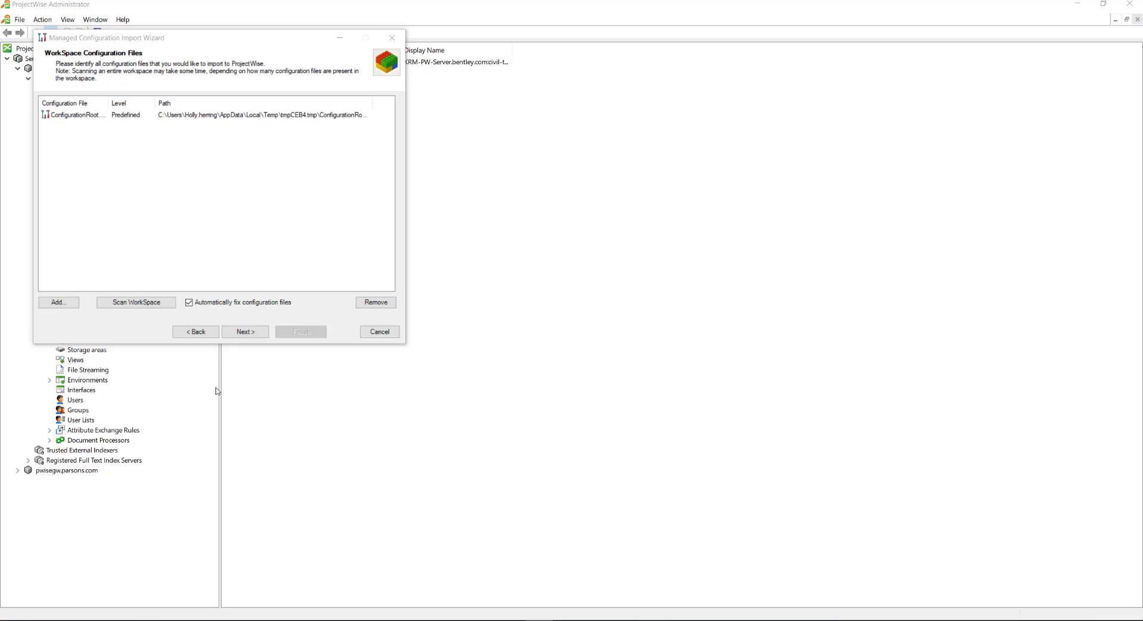
Widen the configuration file name column and add DOT Standards.cfg from the WorkSpaces folder to the import list
drag(108, 103, 122, 103)
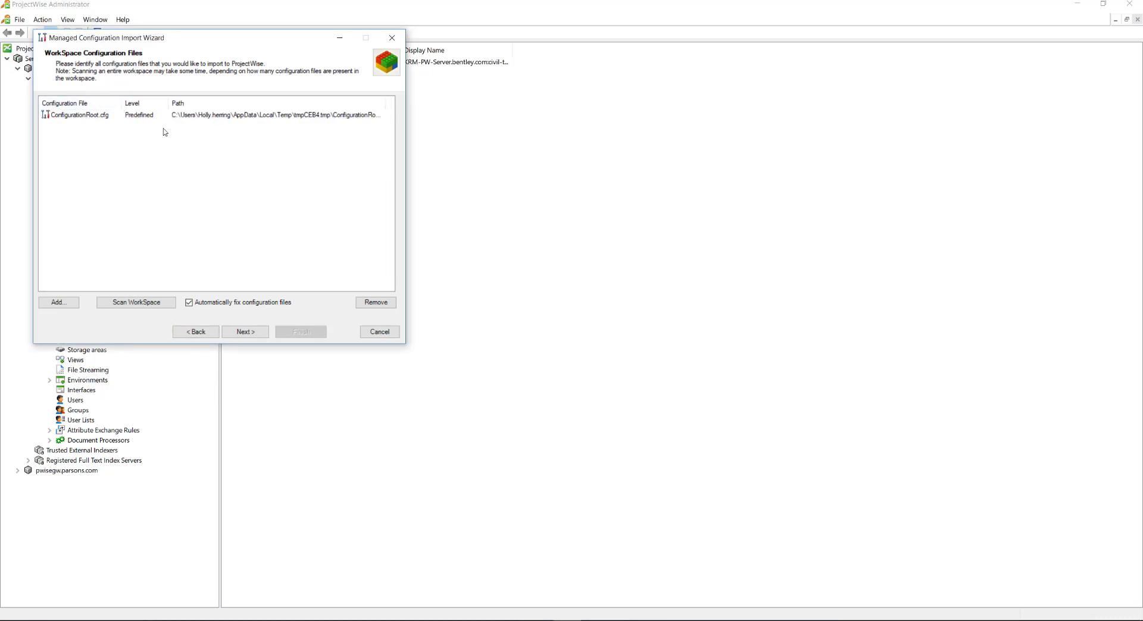
click(59, 303)
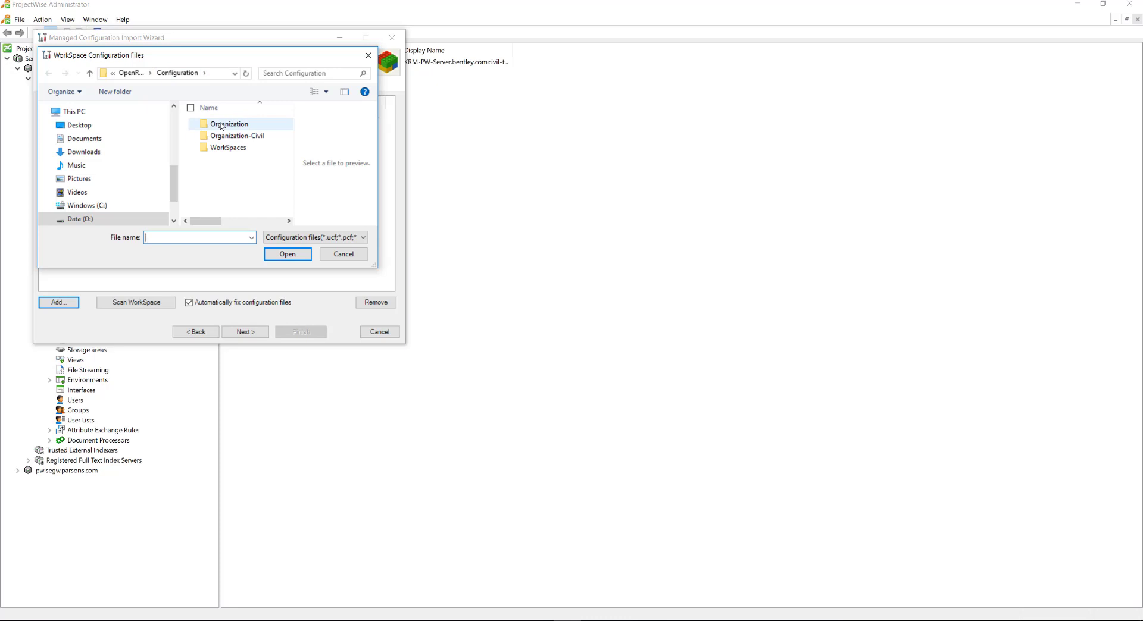
double_click(234, 148)
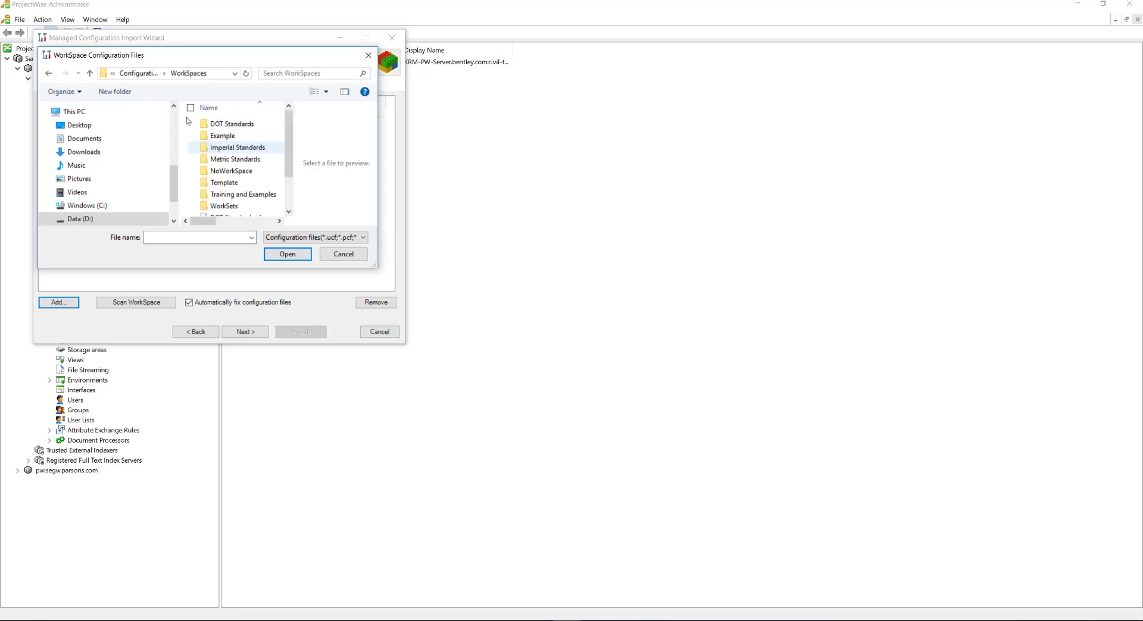
scroll(255, 161, down, 1)
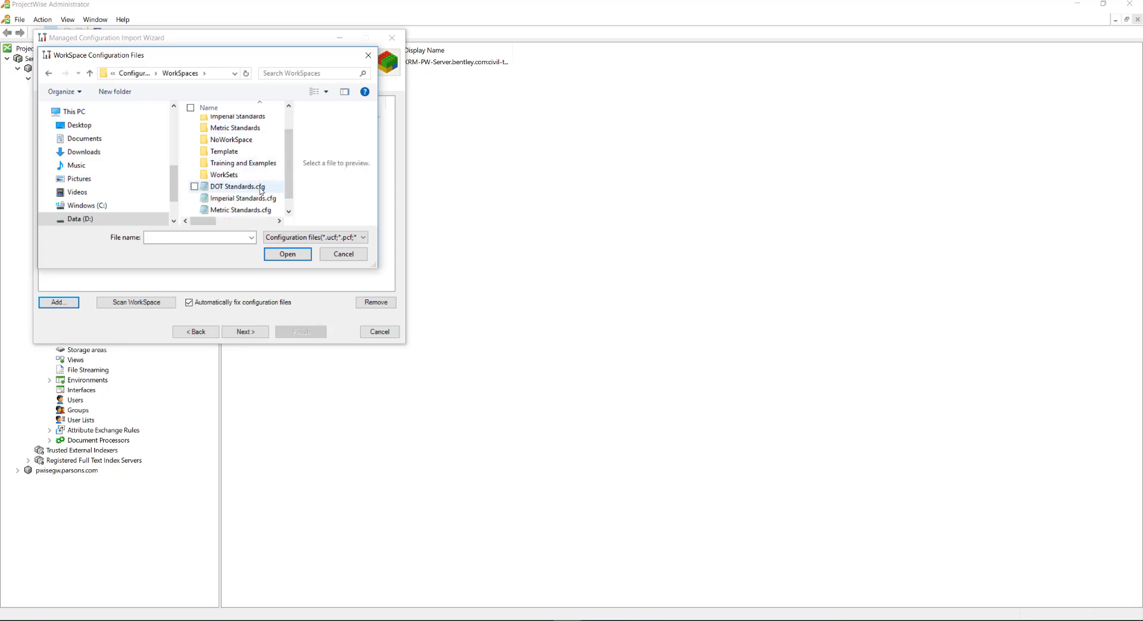
click(236, 187)
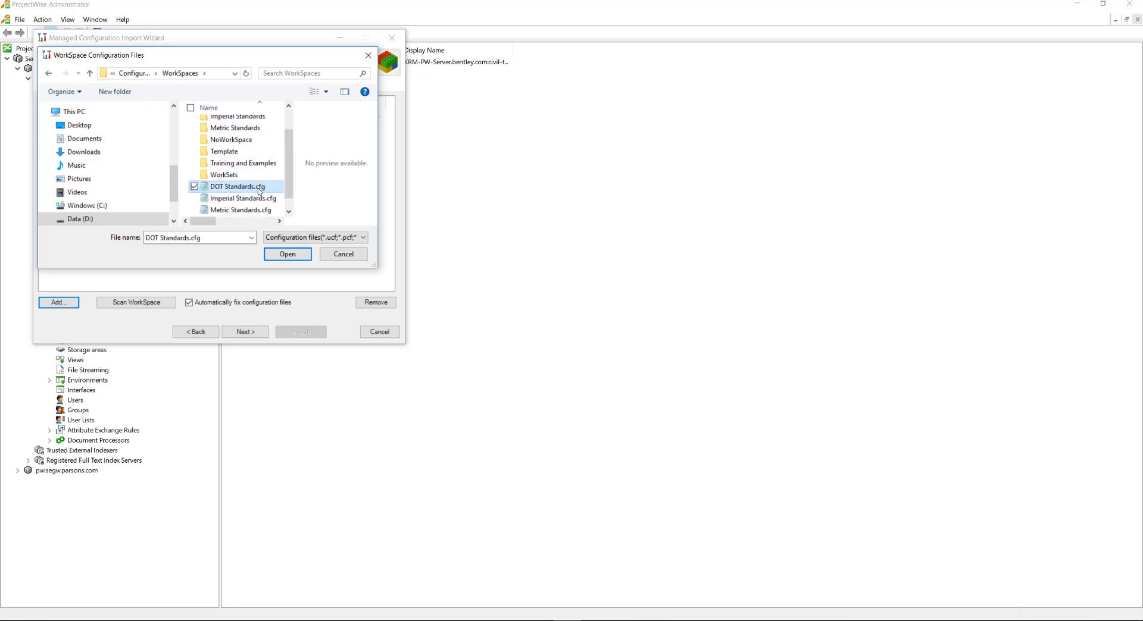
click(275, 256)
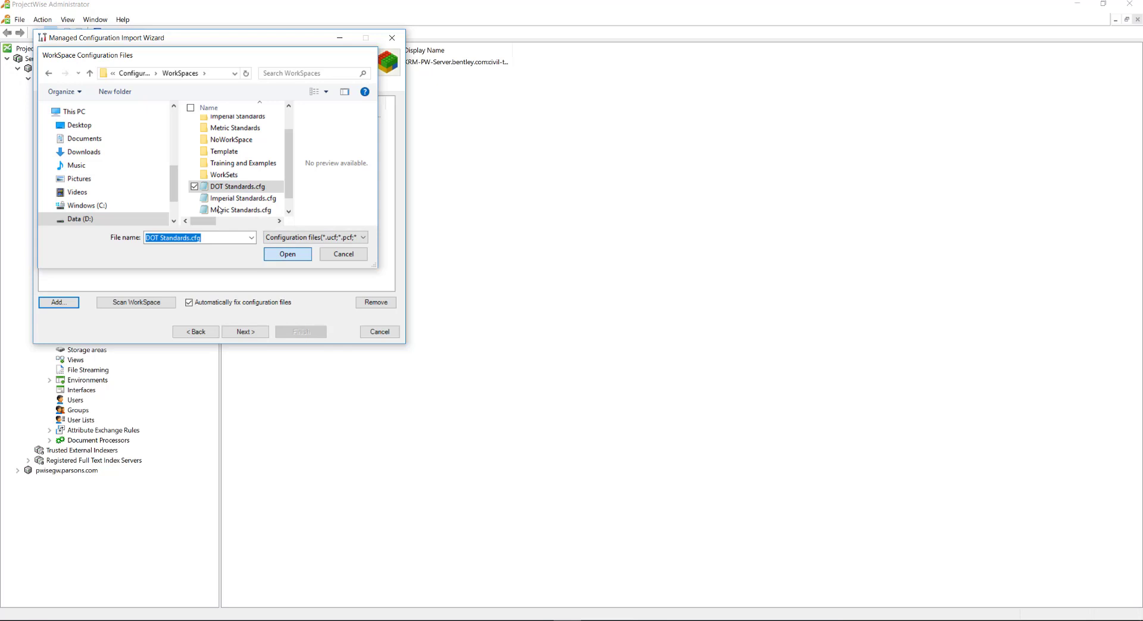
Add Corporate Standards.cfg from the Organization-Civil folder to the list of configuration files to import
click(50, 306)
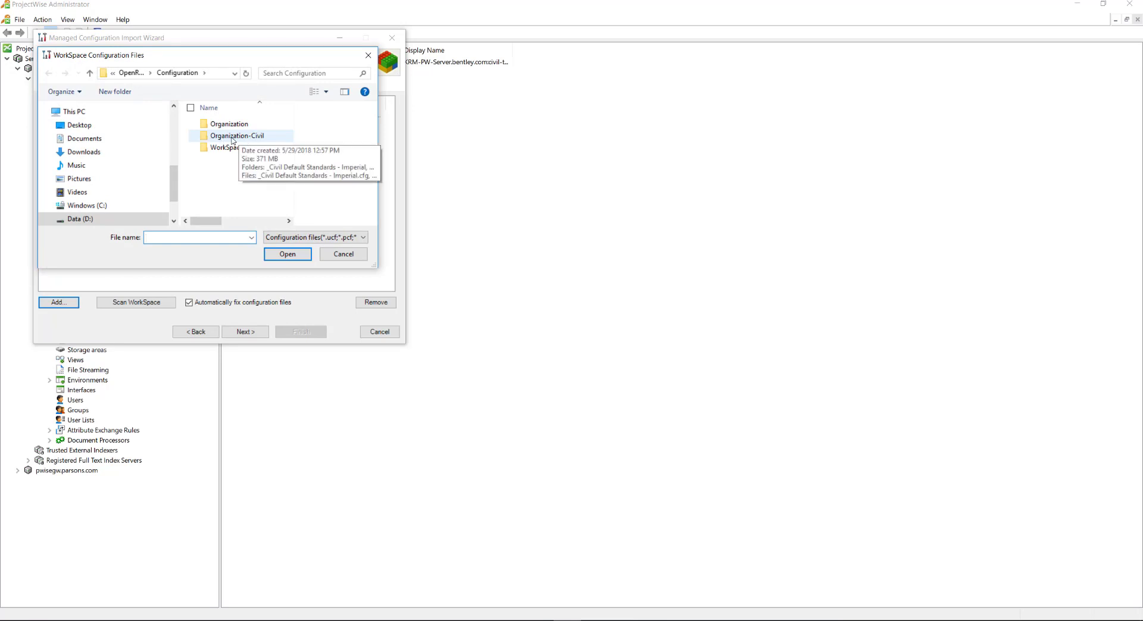
double_click(237, 136)
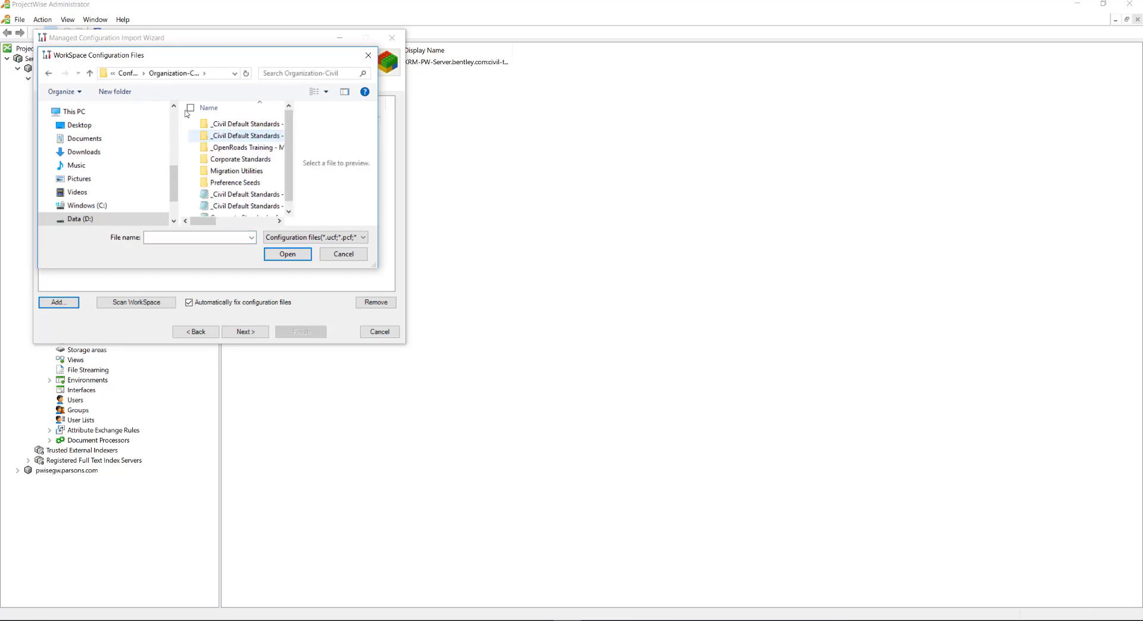
scroll(232, 140, down, 1)
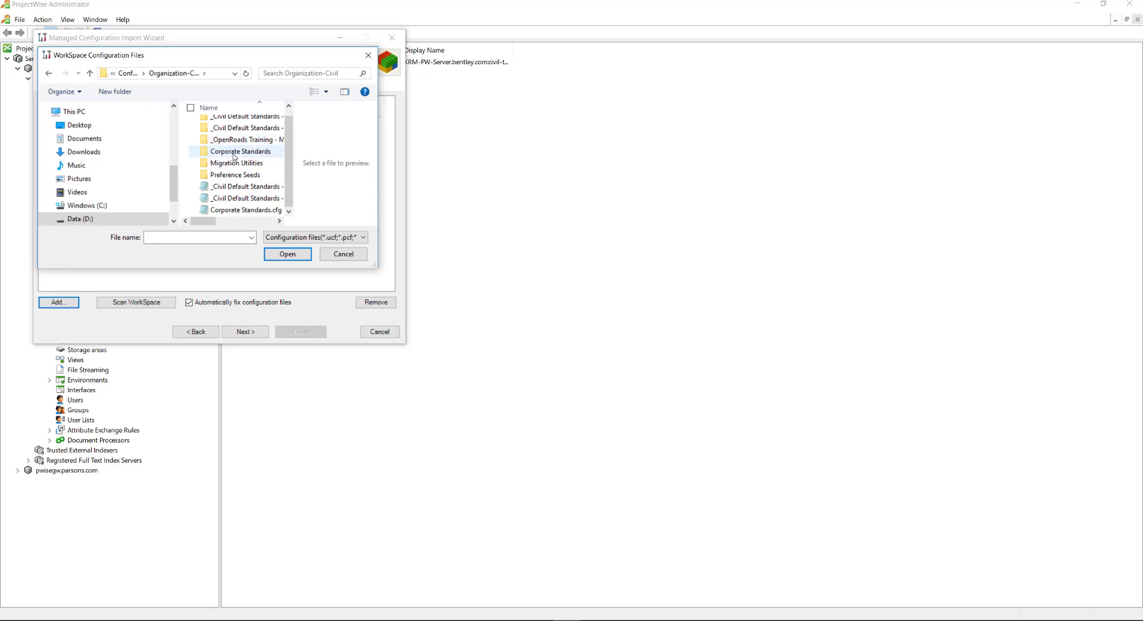
click(241, 211)
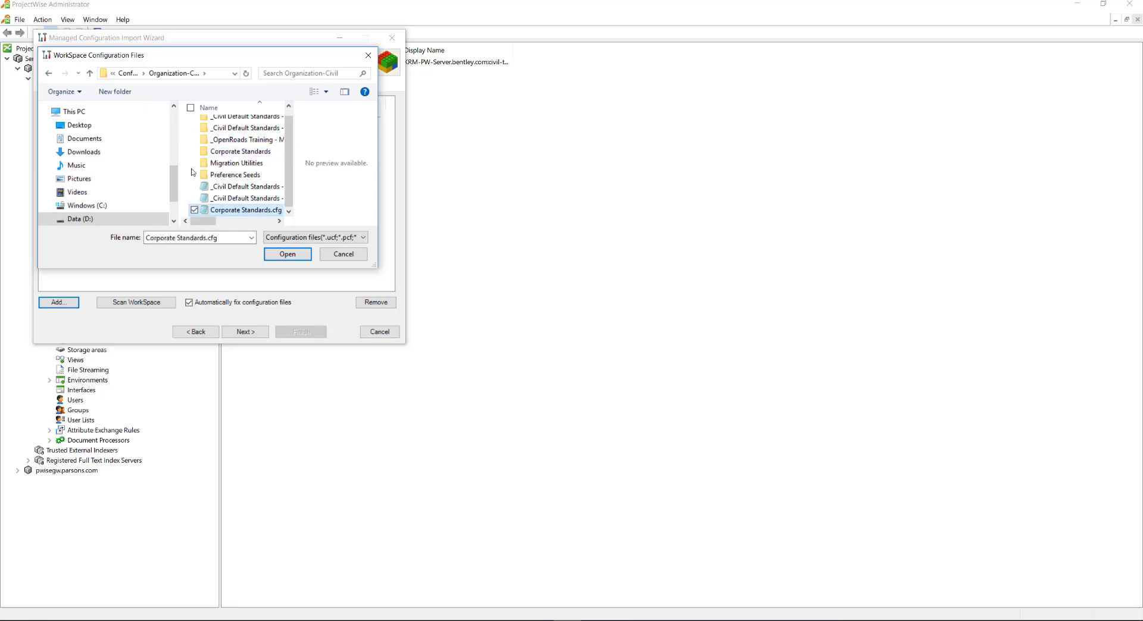
click(288, 254)
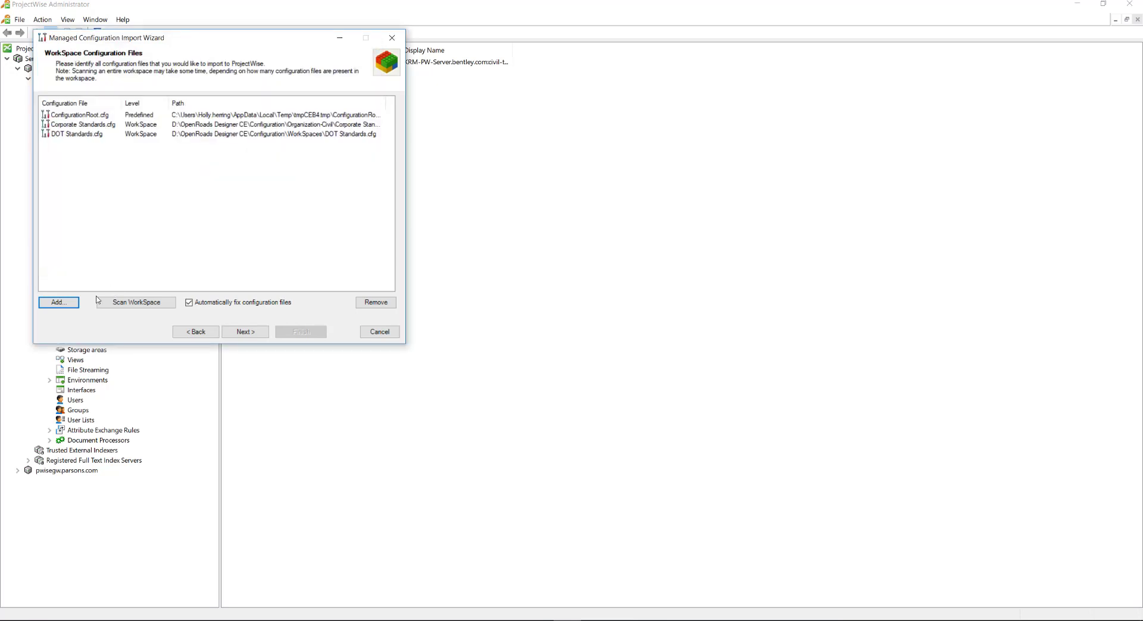
Add Project 18-064.cfg from the WorkSets folder of the DOT Standards workspace to the list of configuration files to import
click(73, 304)
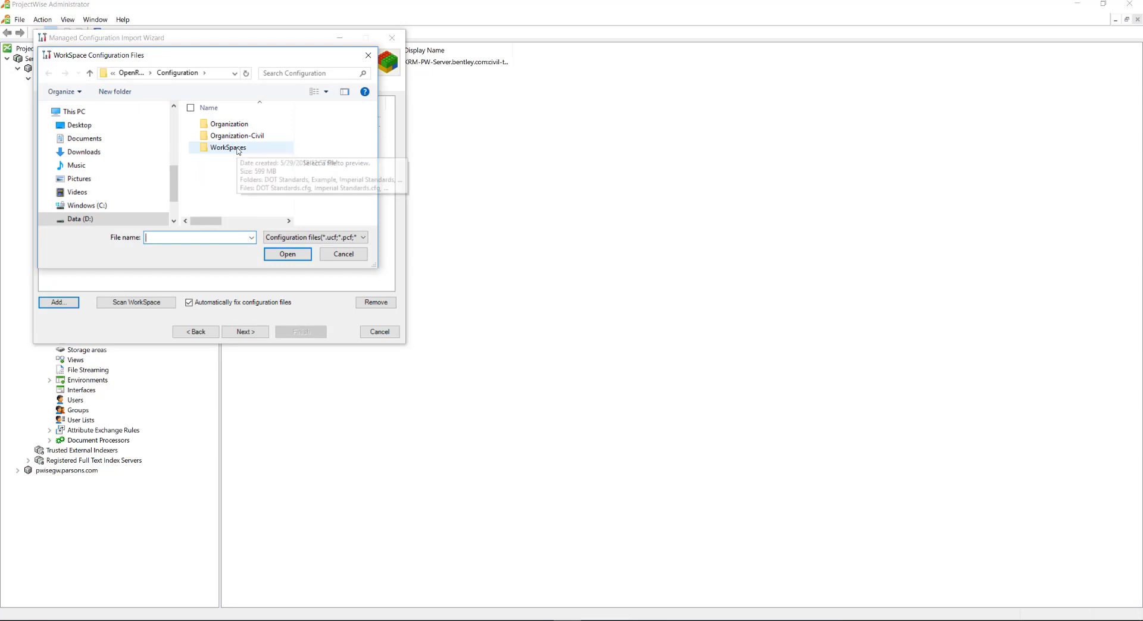
double_click(238, 148)
double_click(232, 124)
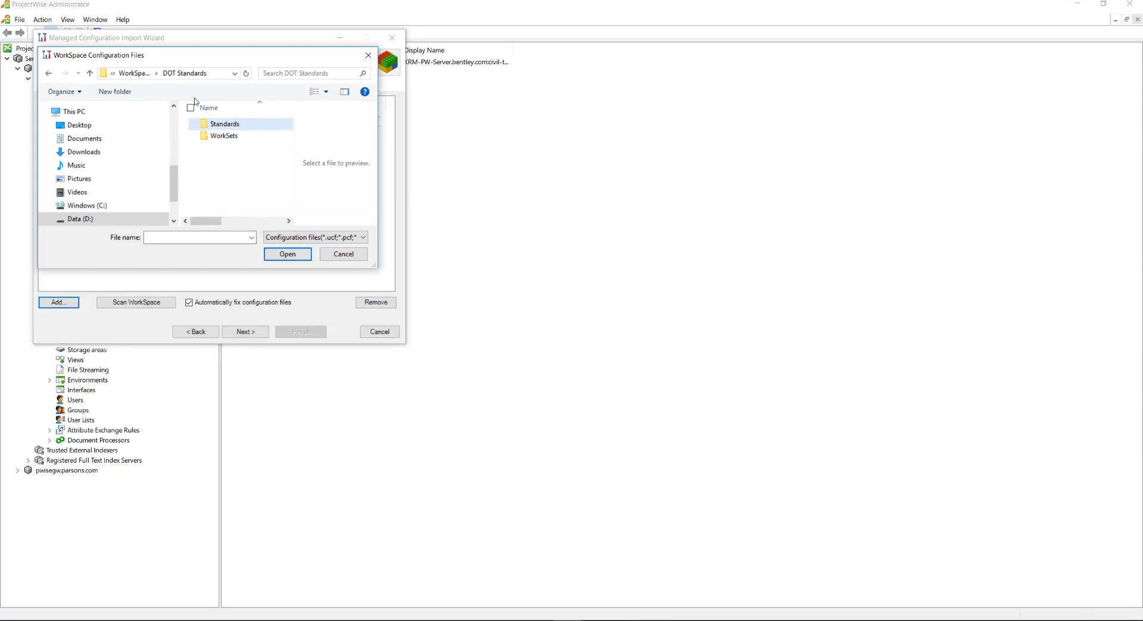
key(Return)
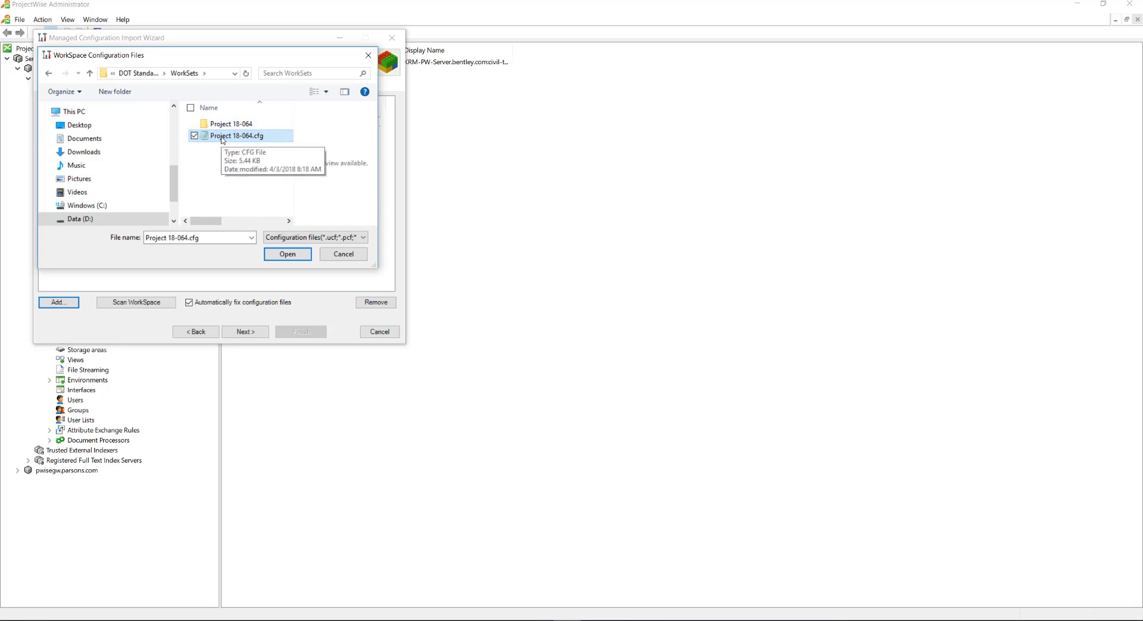
click(286, 255)
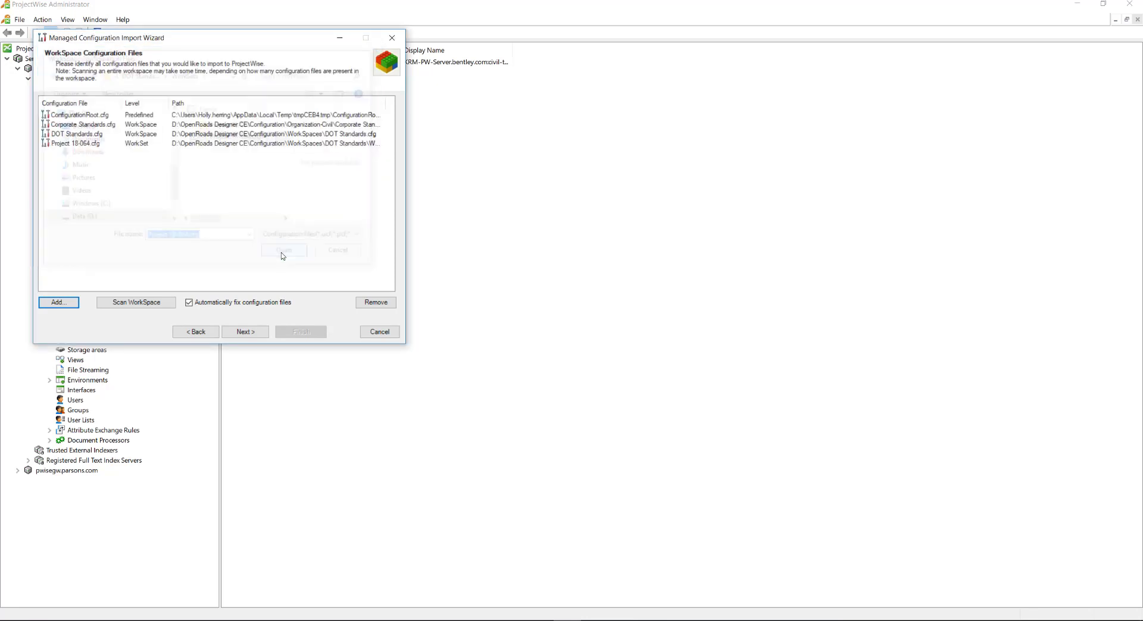
Add standards.cfg from the Organization folder to the configuration files to import
click(74, 306)
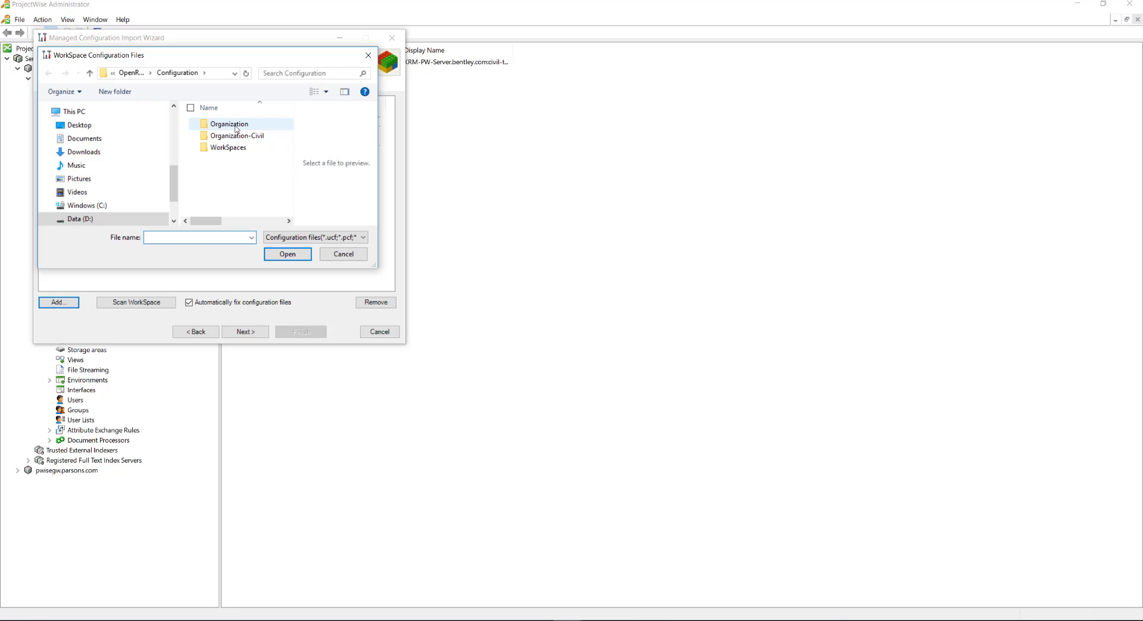
double_click(237, 129)
scroll(244, 167, down, 2)
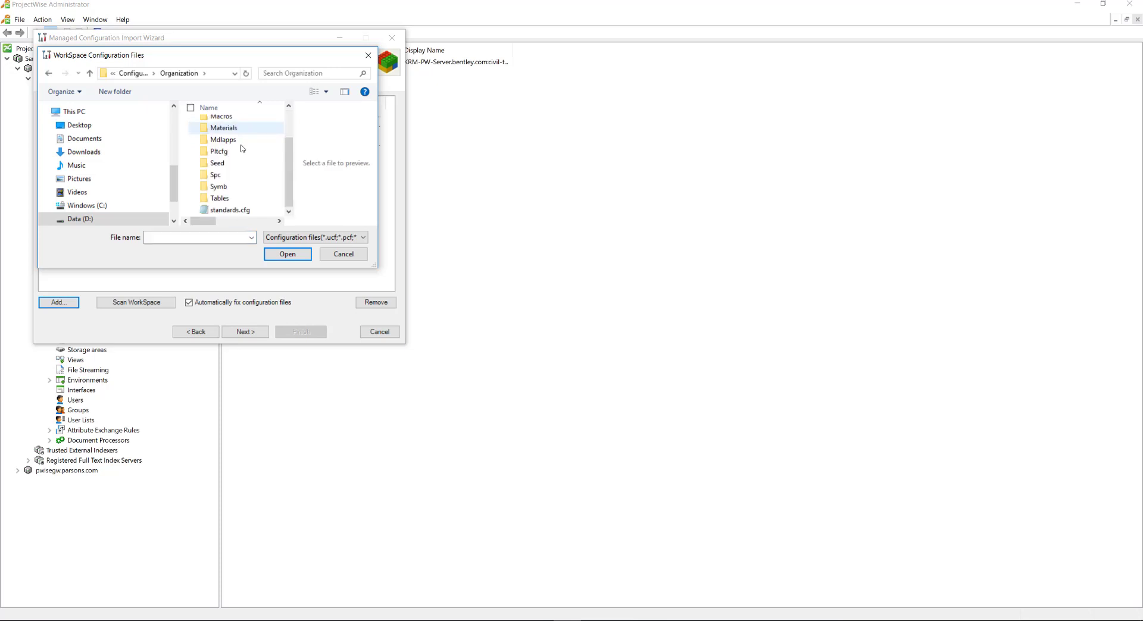
click(250, 212)
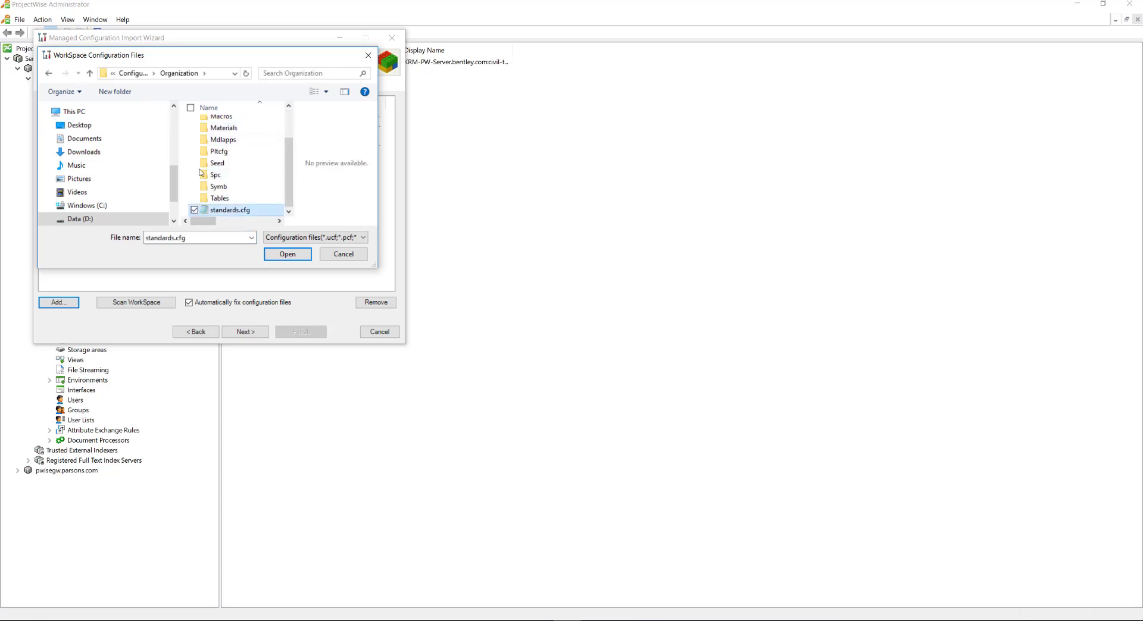
click(283, 258)
Add WorkSpaceSetup.cfg from C:\ProgramData\Bentley\OpenRoads Designer CE\Configuration to the import list
click(57, 302)
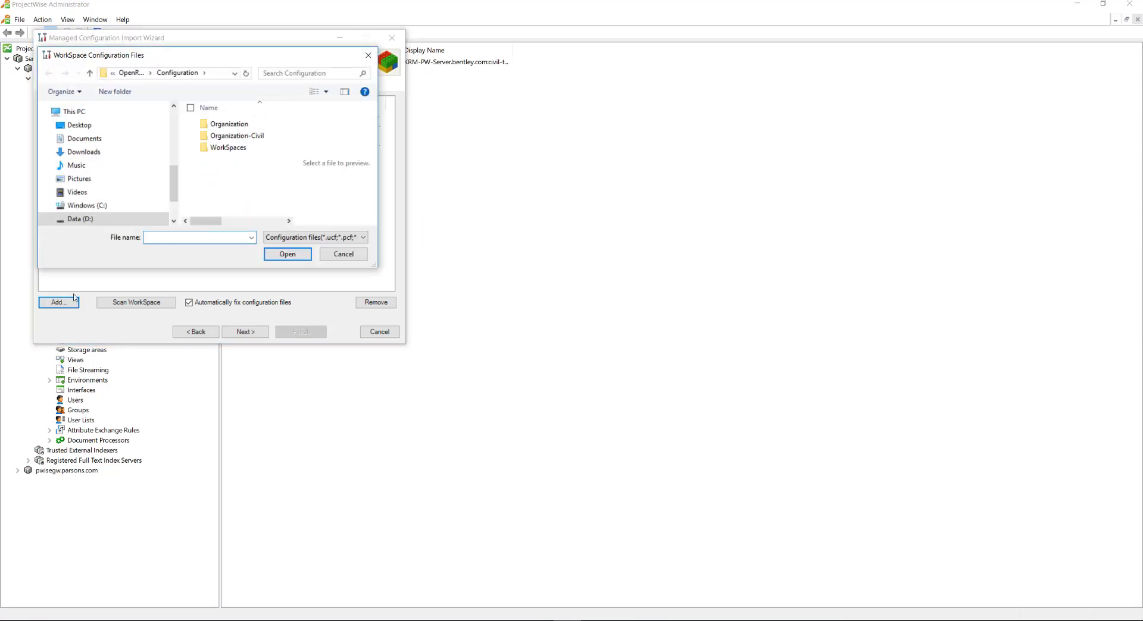
click(116, 208)
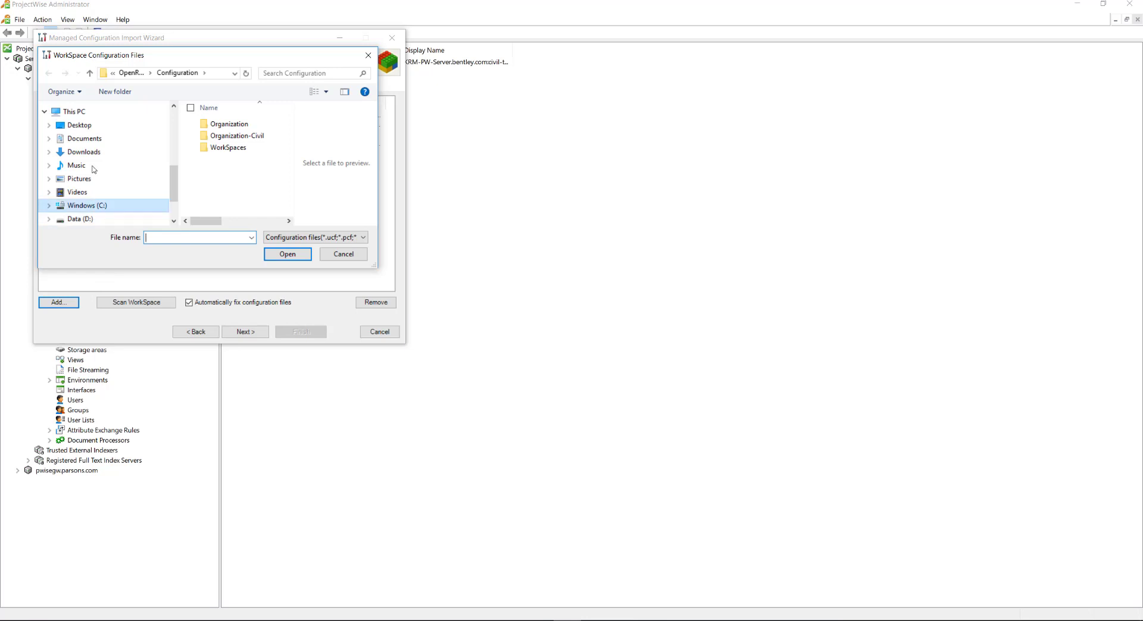
scroll(292, 188, down, 5)
scroll(290, 178, up, 2)
double_click(247, 155)
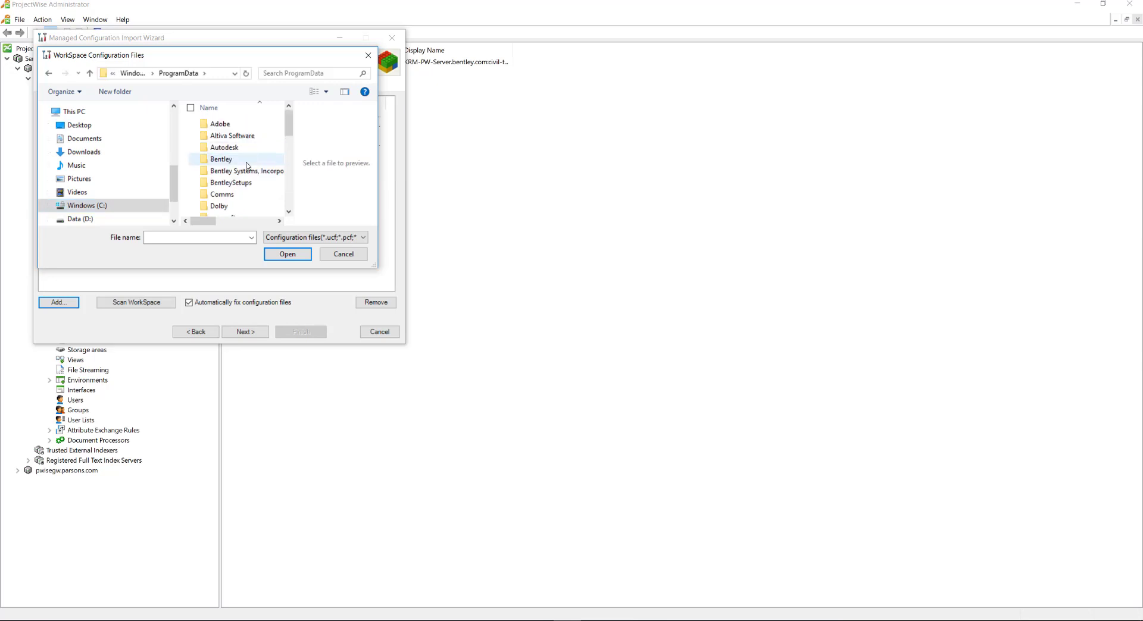
double_click(247, 161)
scroll(246, 166, down, 5)
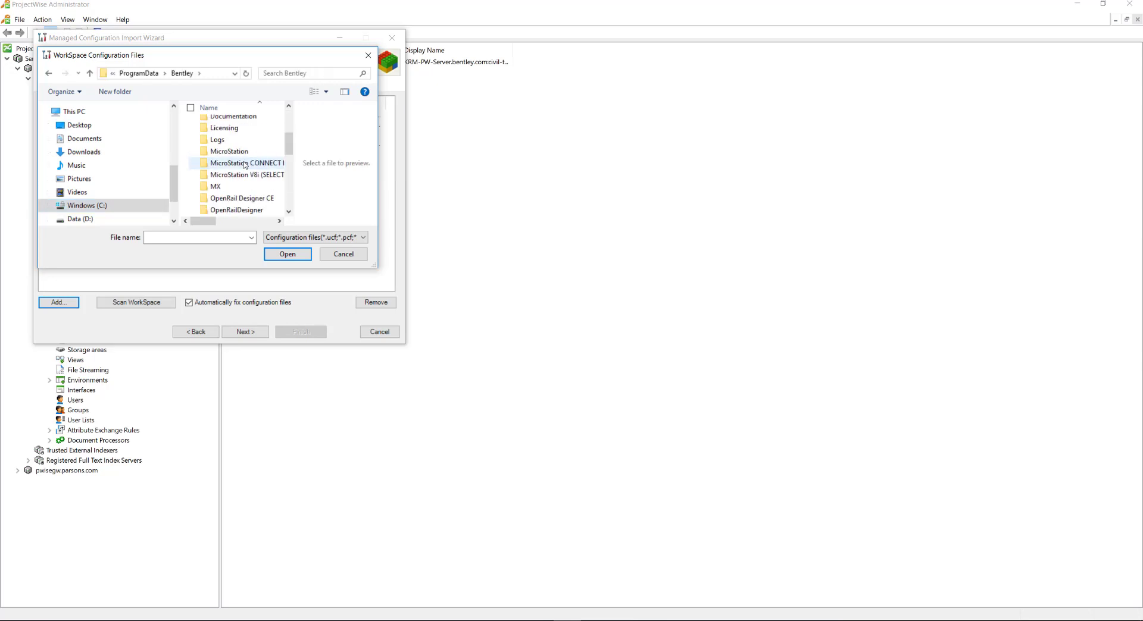
double_click(247, 187)
click(230, 125)
double_click(229, 124)
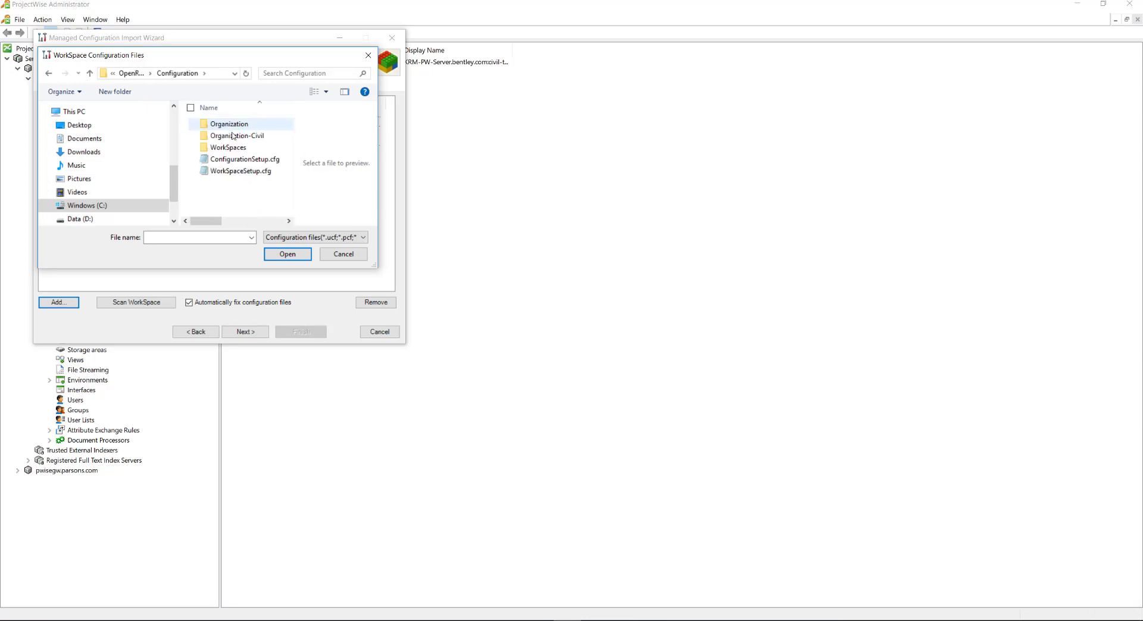
click(238, 173)
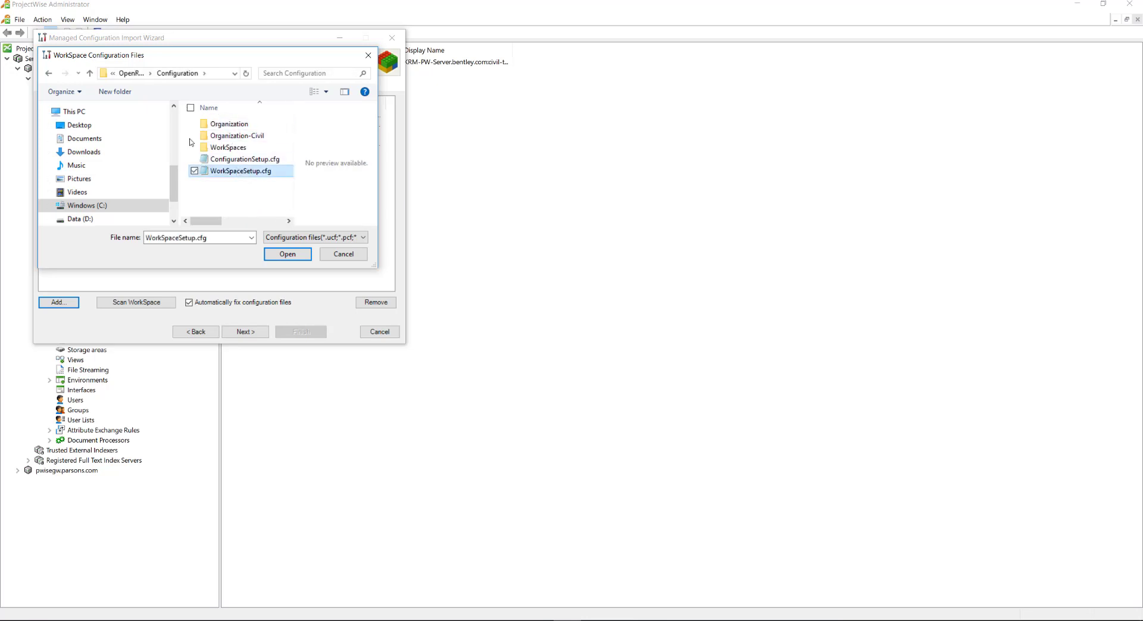
click(278, 256)
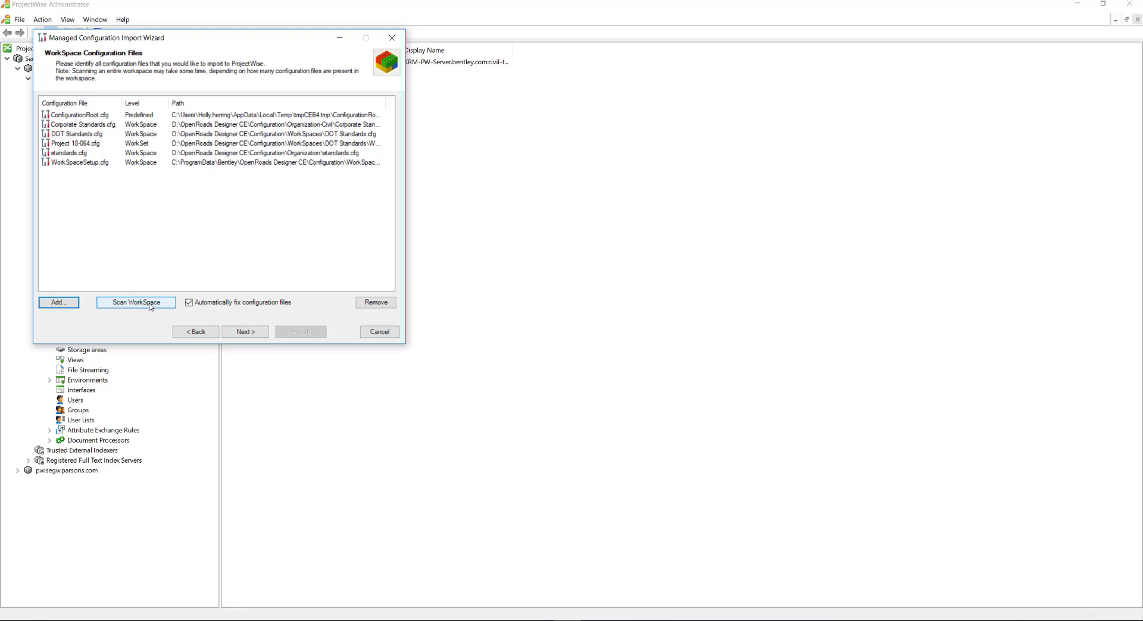
Process the listed configuration files and turn off linking of configuration settings blocks based on include statements
click(240, 332)
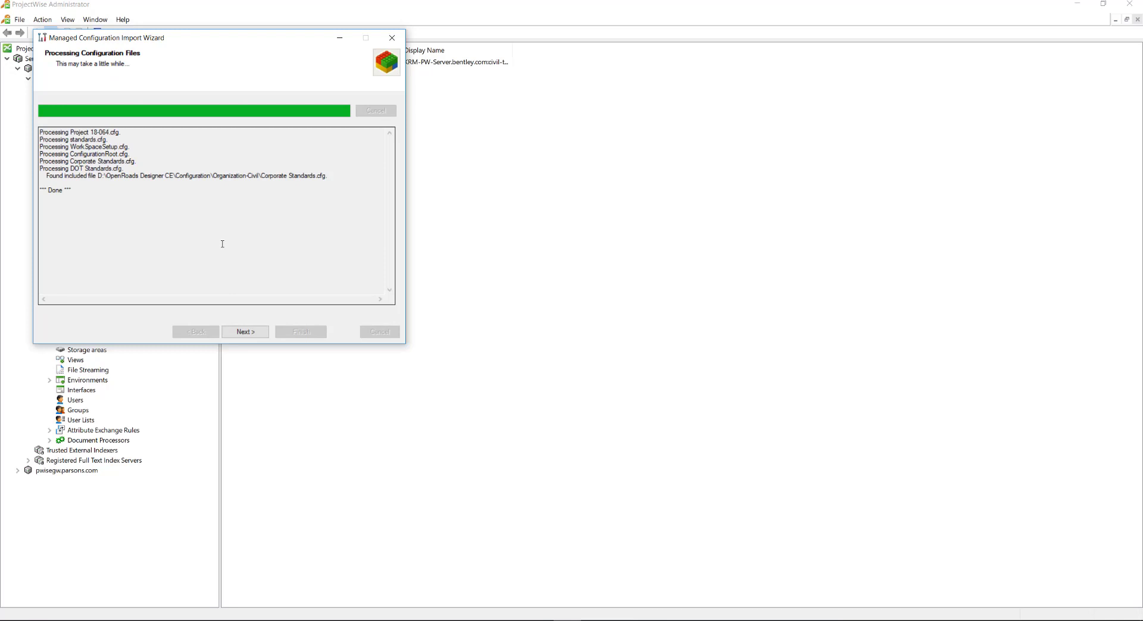
click(245, 332)
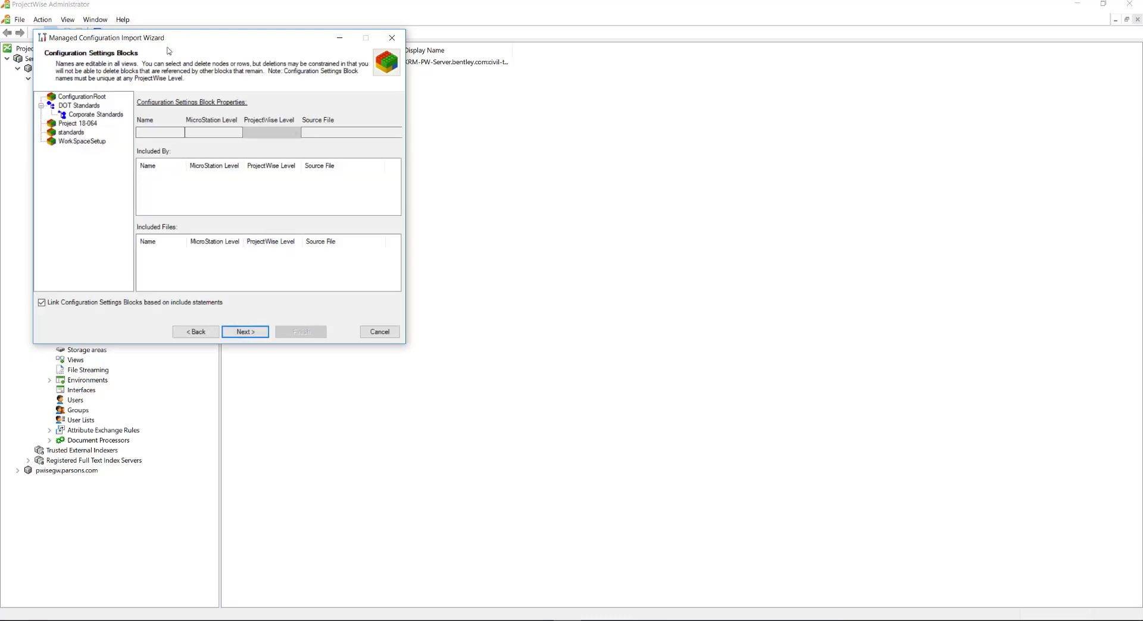
drag(131, 39, 324, 146)
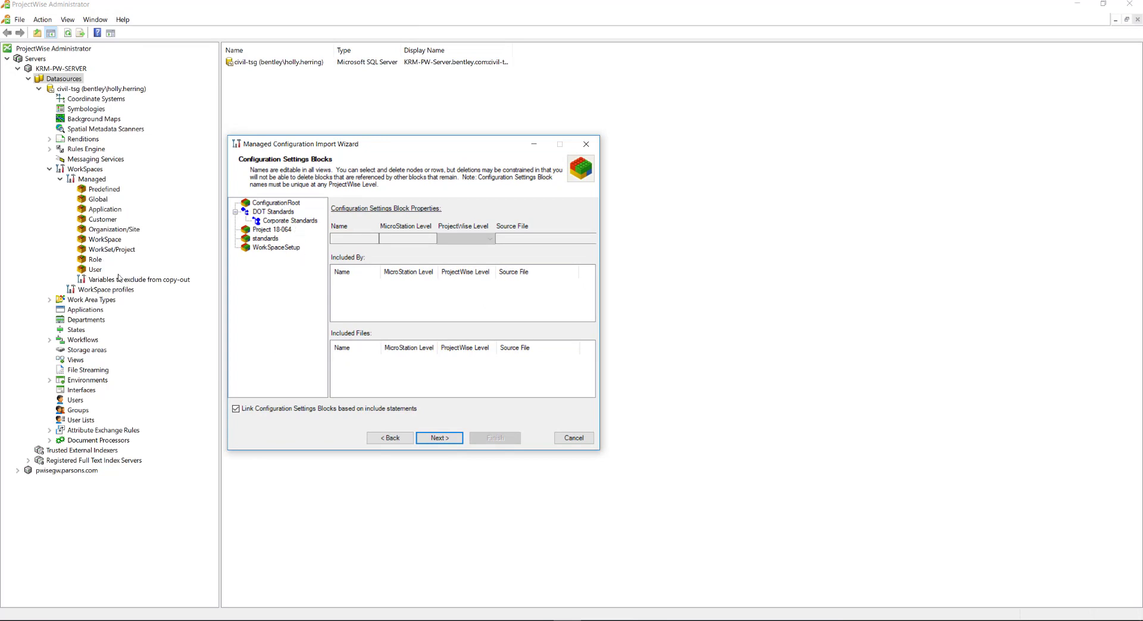
click(236, 410)
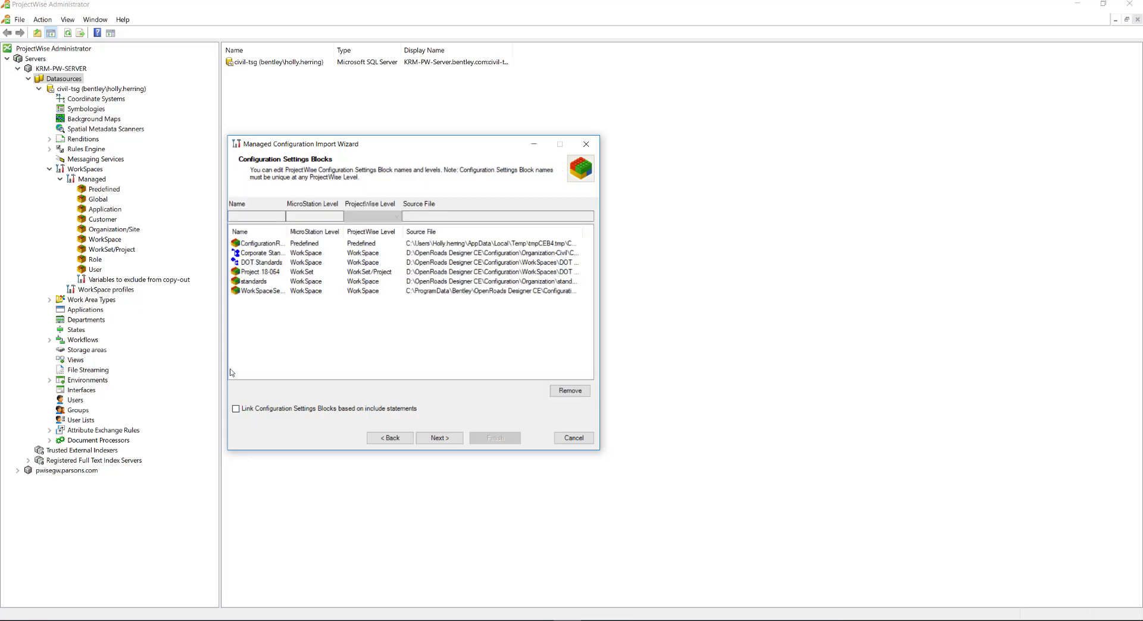
Set the ProjectWise level of the Corporate Standards block to Organization/Site and of the standards block to Global
drag(285, 231, 311, 245)
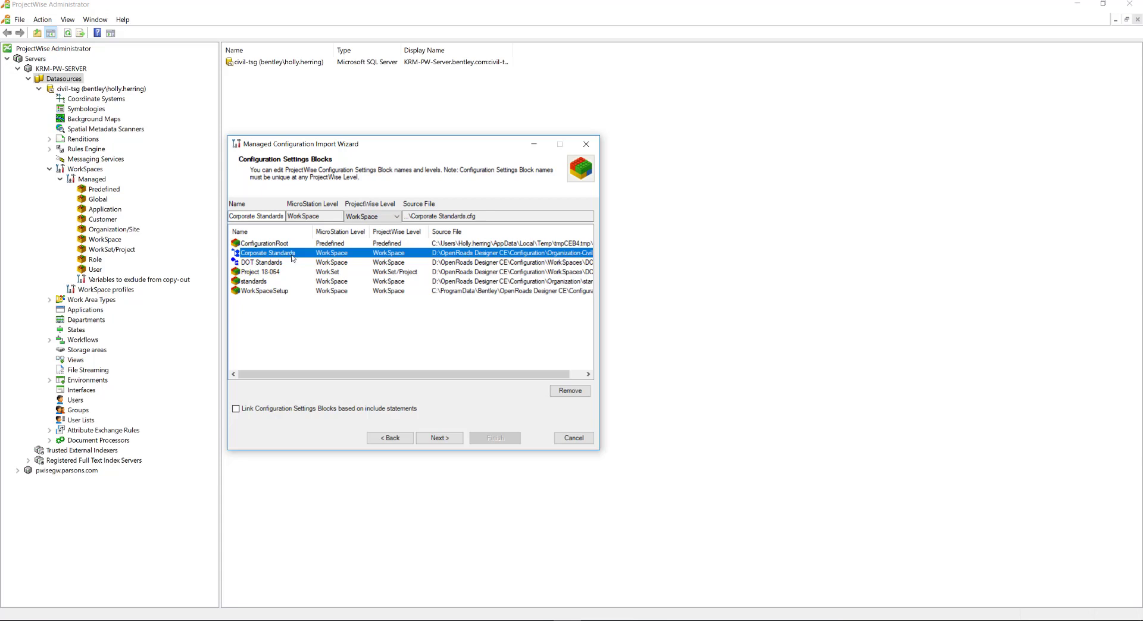
click(396, 216)
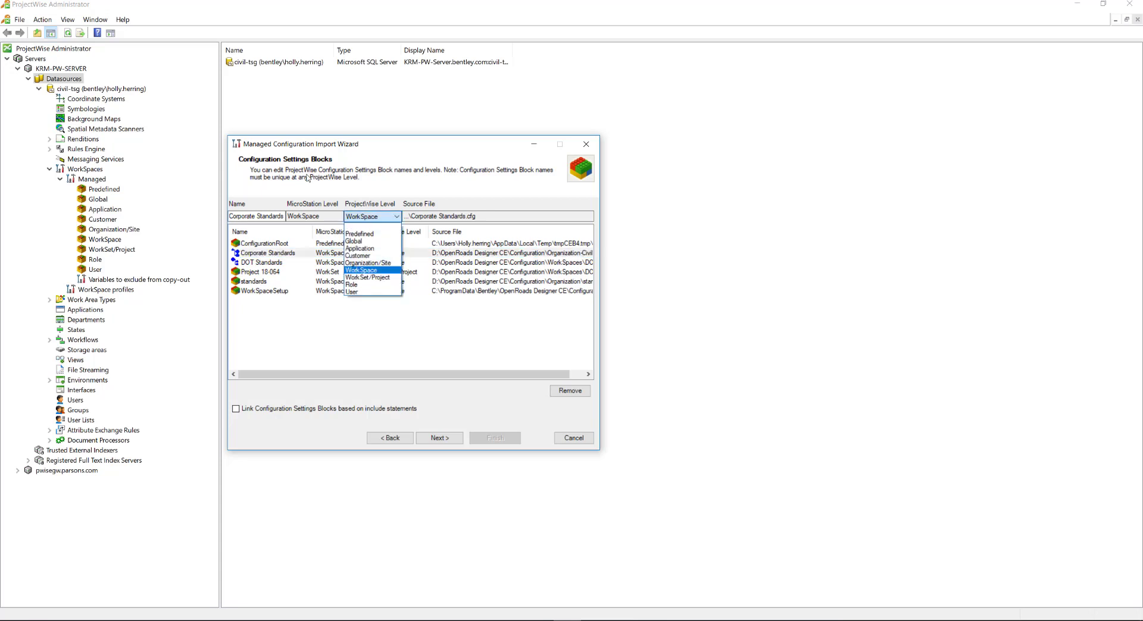
click(382, 263)
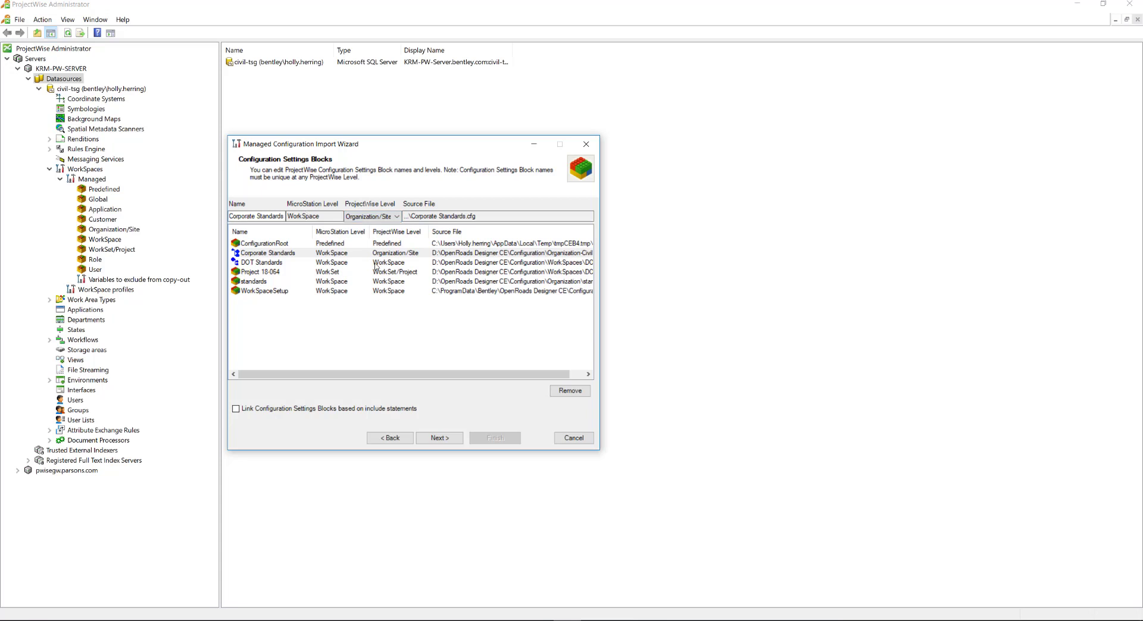
click(250, 262)
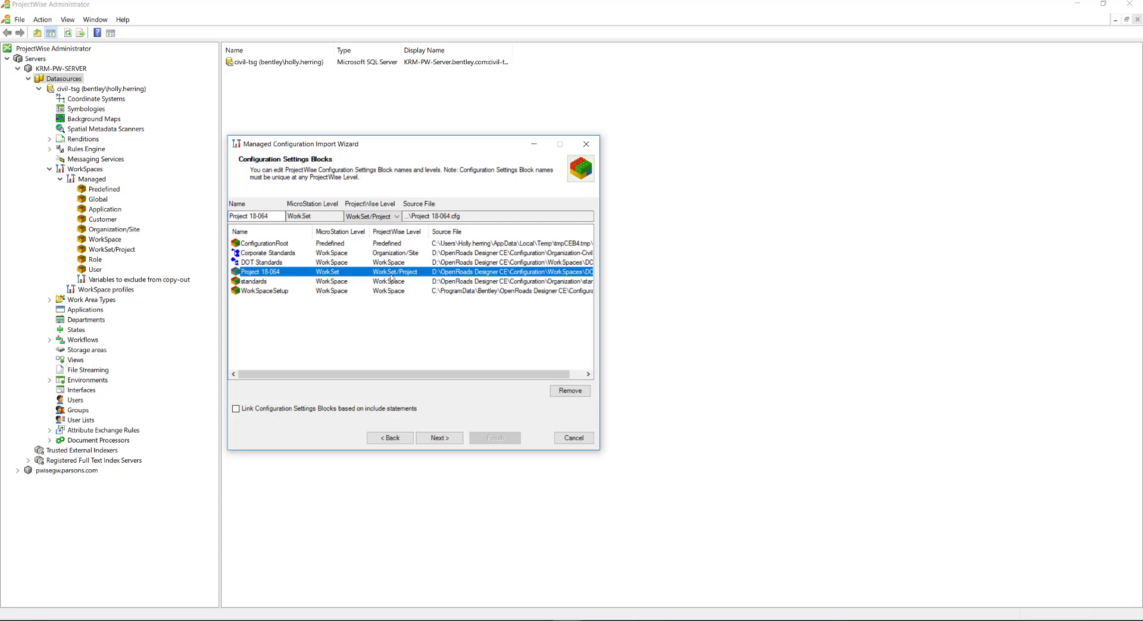
click(262, 283)
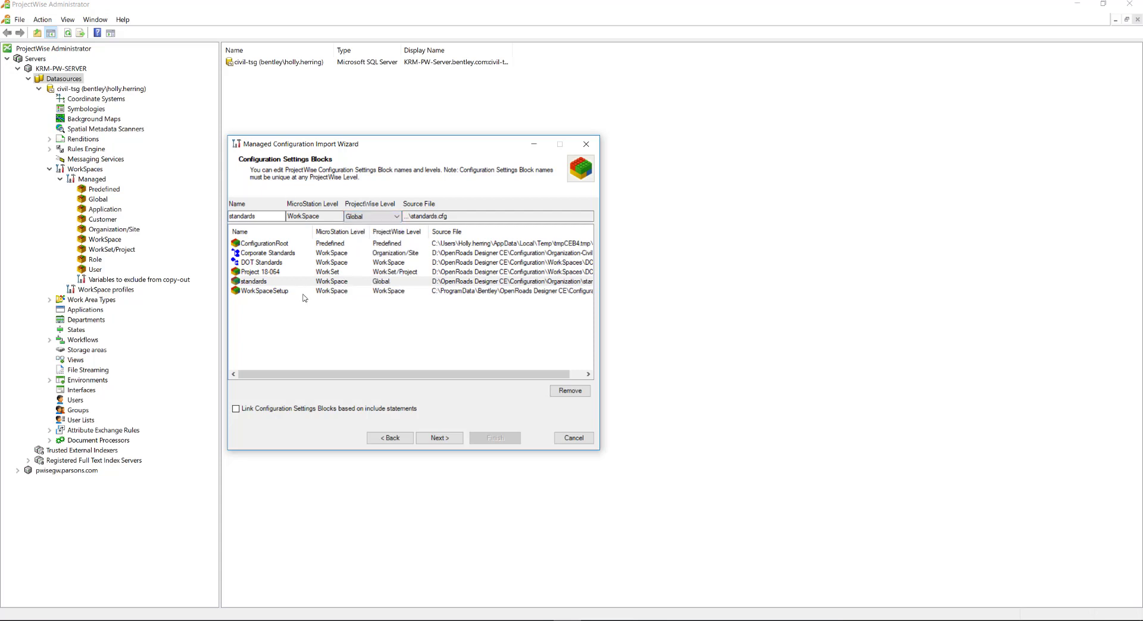
Keep WorkSpaceSetup at the WorkSpace level, import the configuration settings blocks and finish the import wizard
click(302, 292)
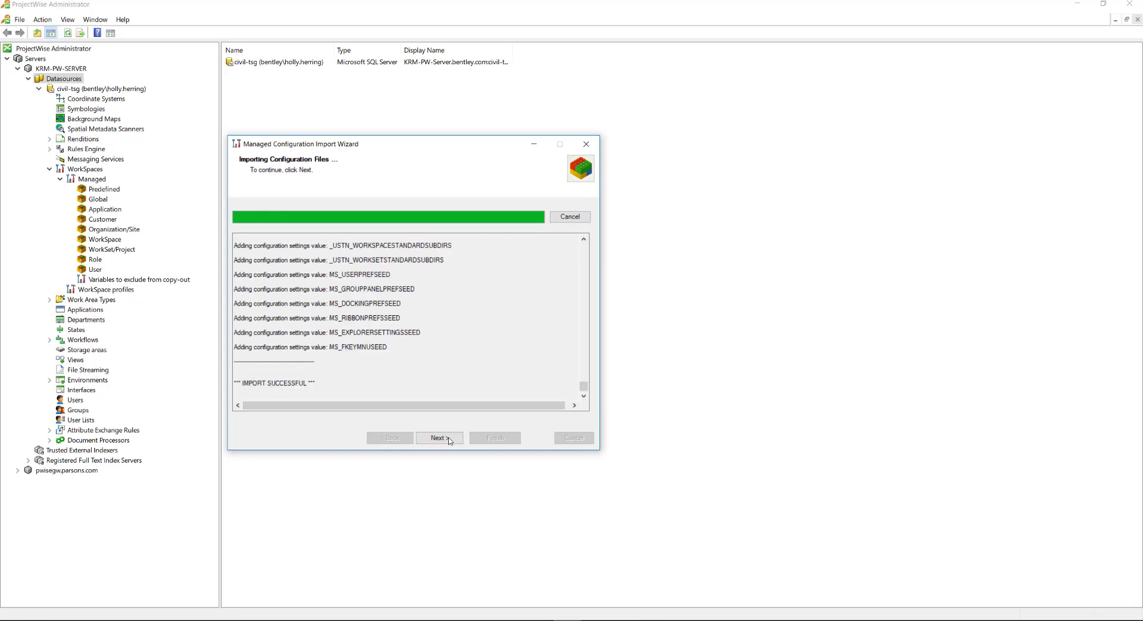
click(448, 441)
click(487, 444)
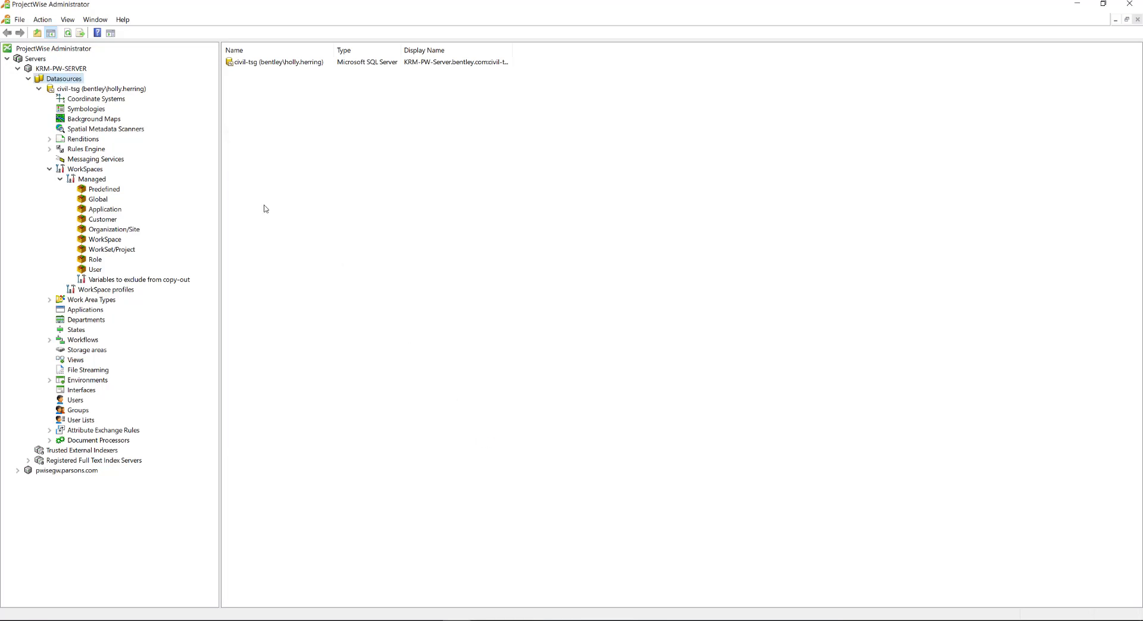
Review the imported configuration settings blocks under the Predefined, Global, Organization/Site, WorkSpace and WorkSet/Project levels of the managed workspaces
click(112, 190)
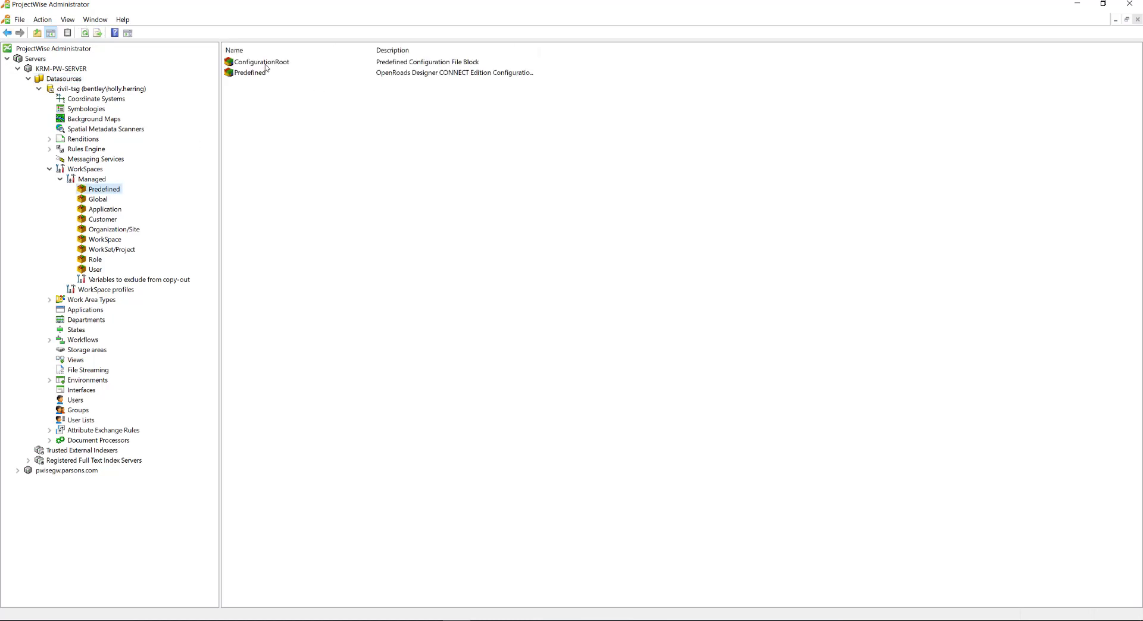
click(110, 201)
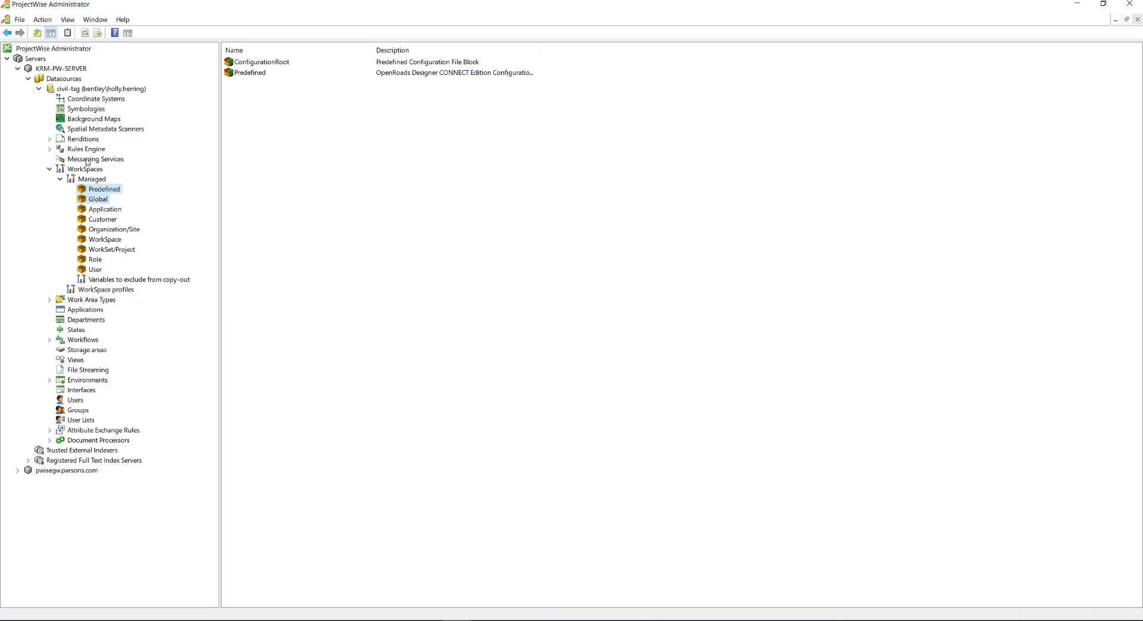
click(109, 230)
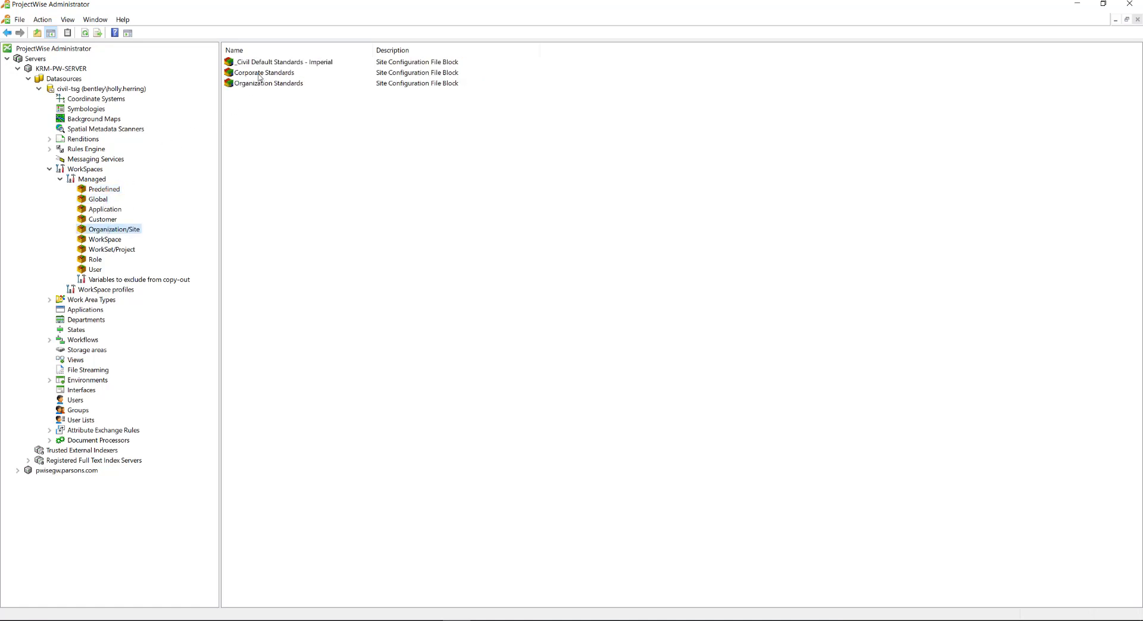
click(259, 74)
click(113, 240)
click(238, 63)
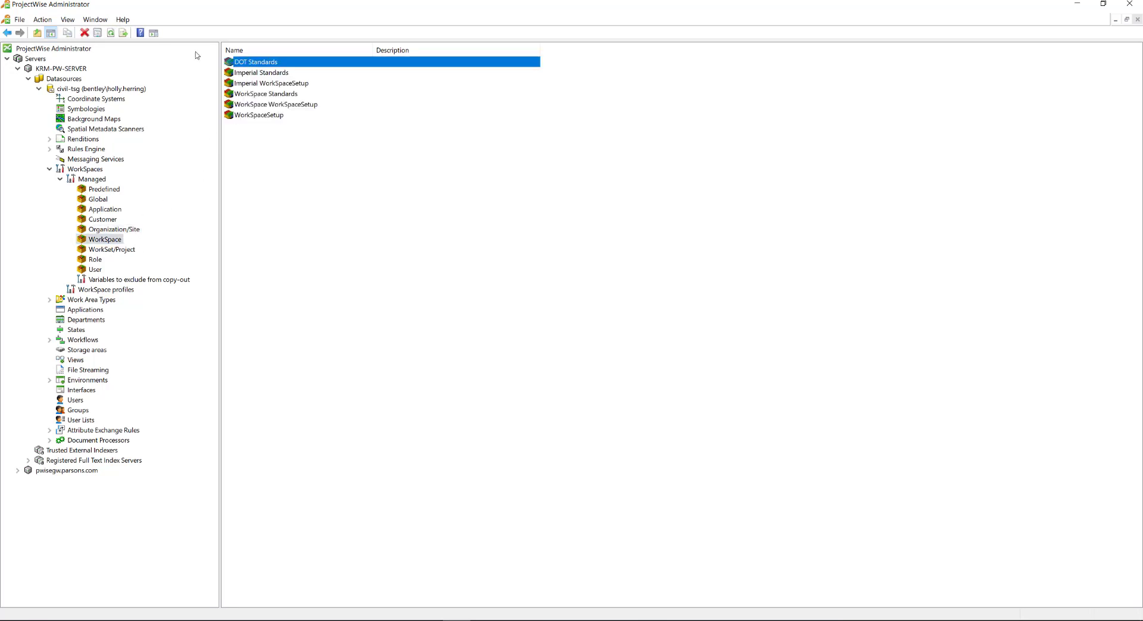
click(261, 117)
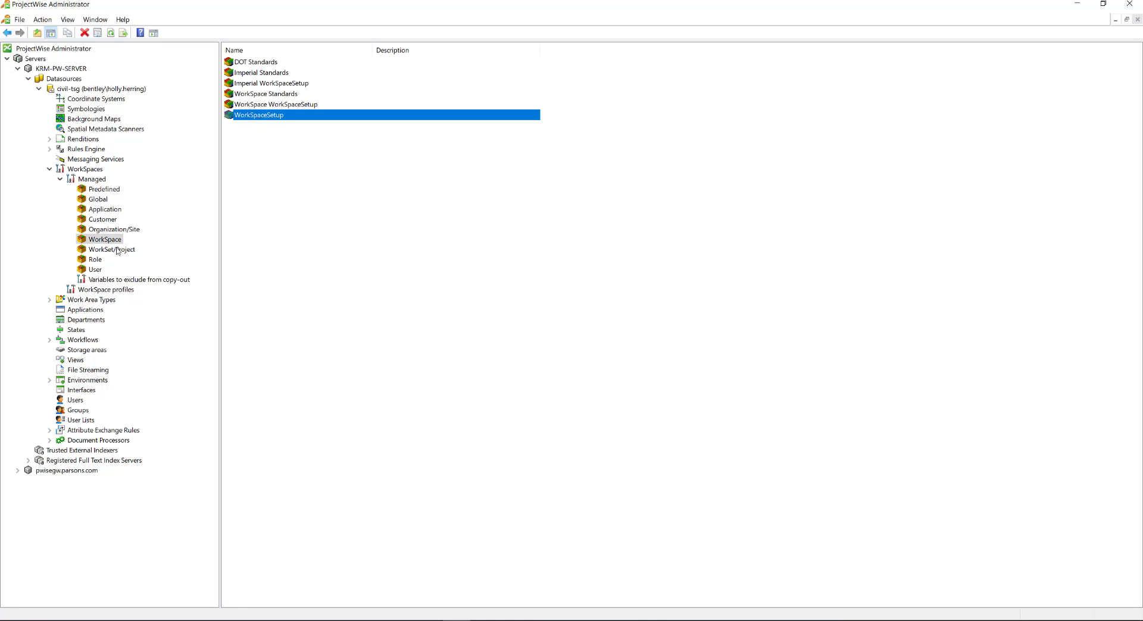
click(98, 200)
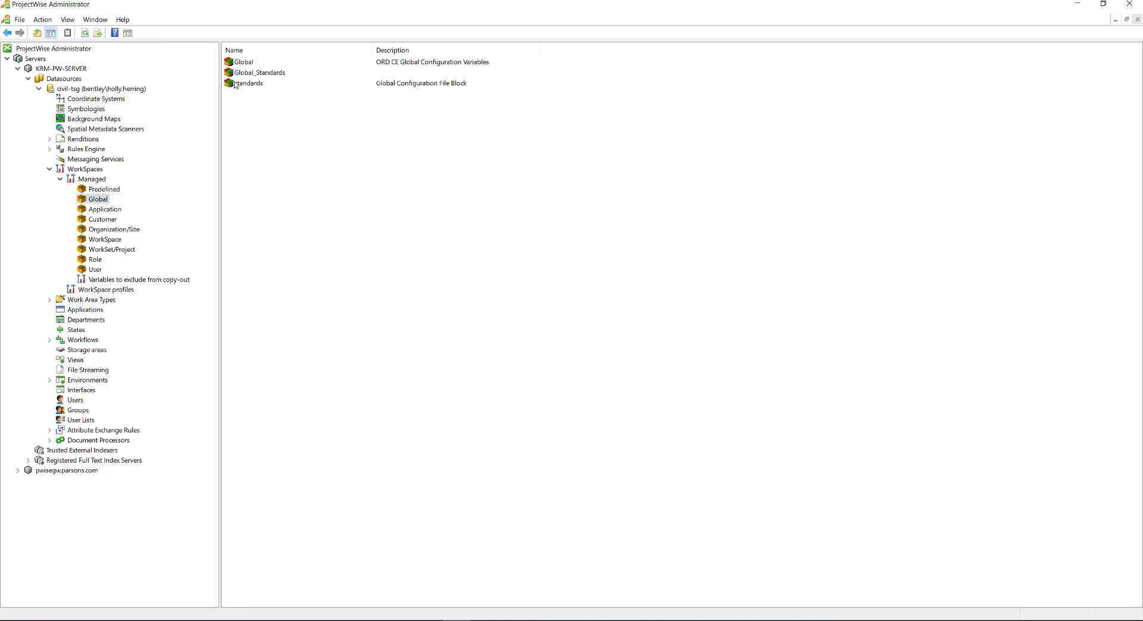
click(106, 249)
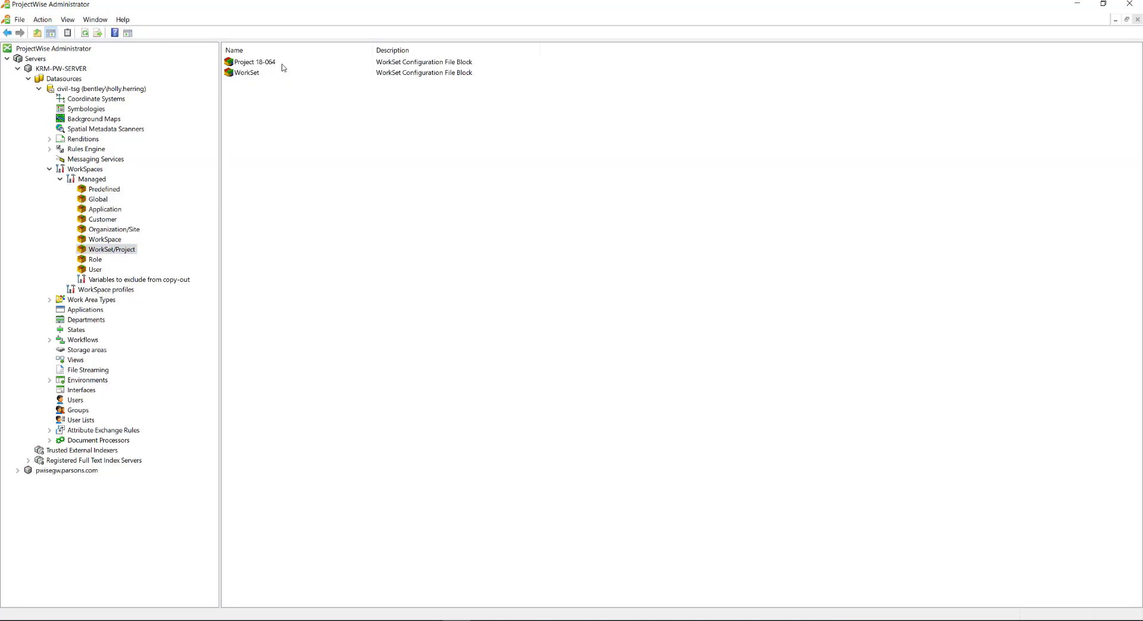
click(275, 64)
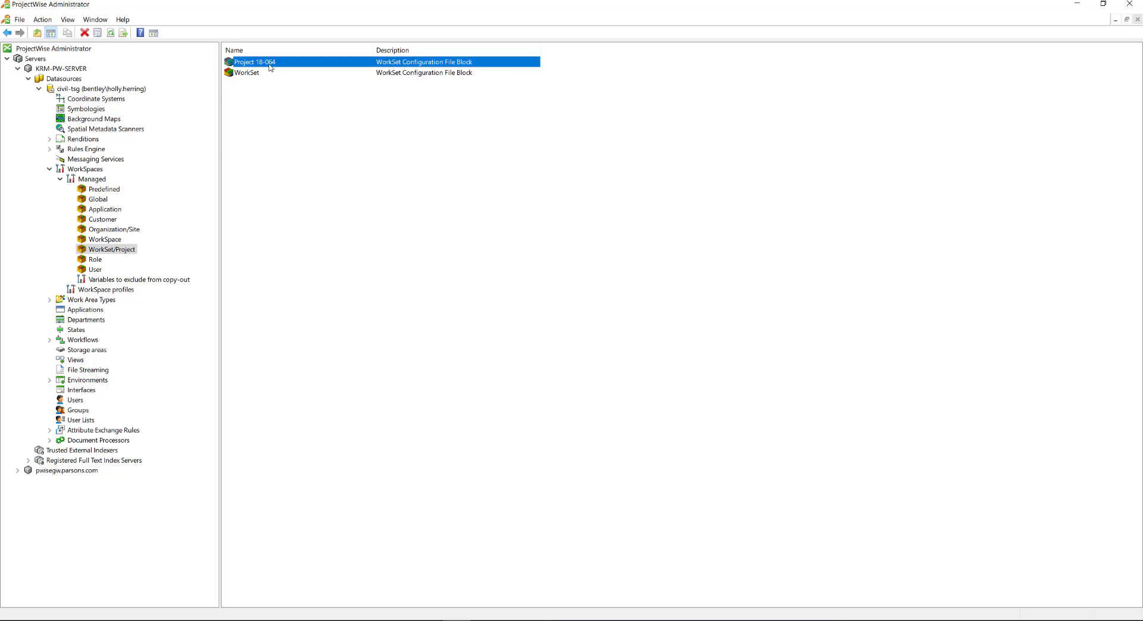